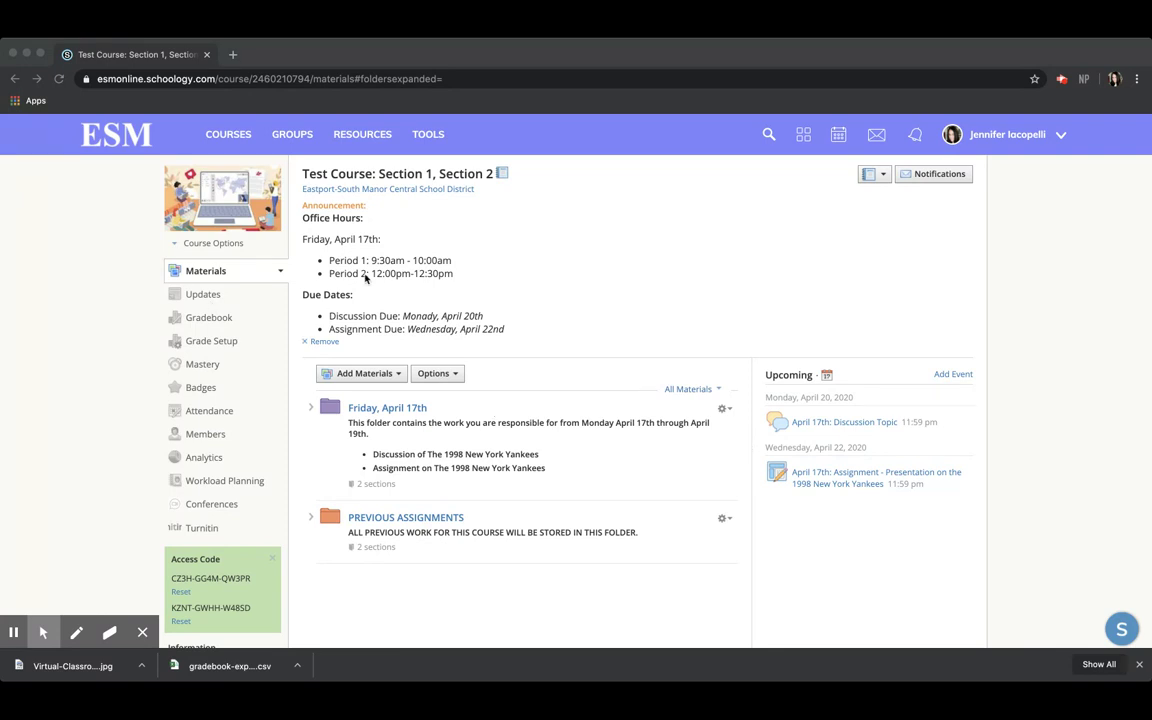
- Draft a course update for both test course sections reading "Type Updates Here"
{"action": "left_click", "coordinate": [357, 233]}
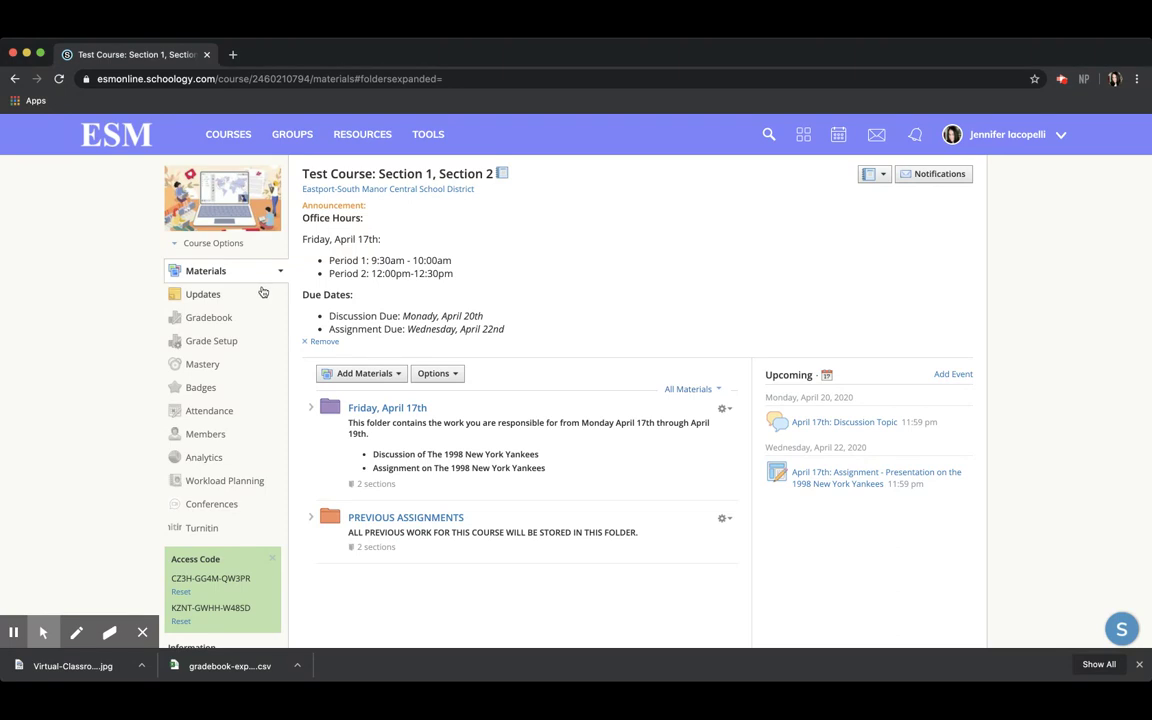
{"action": "left_click", "coordinate": [194, 296]}
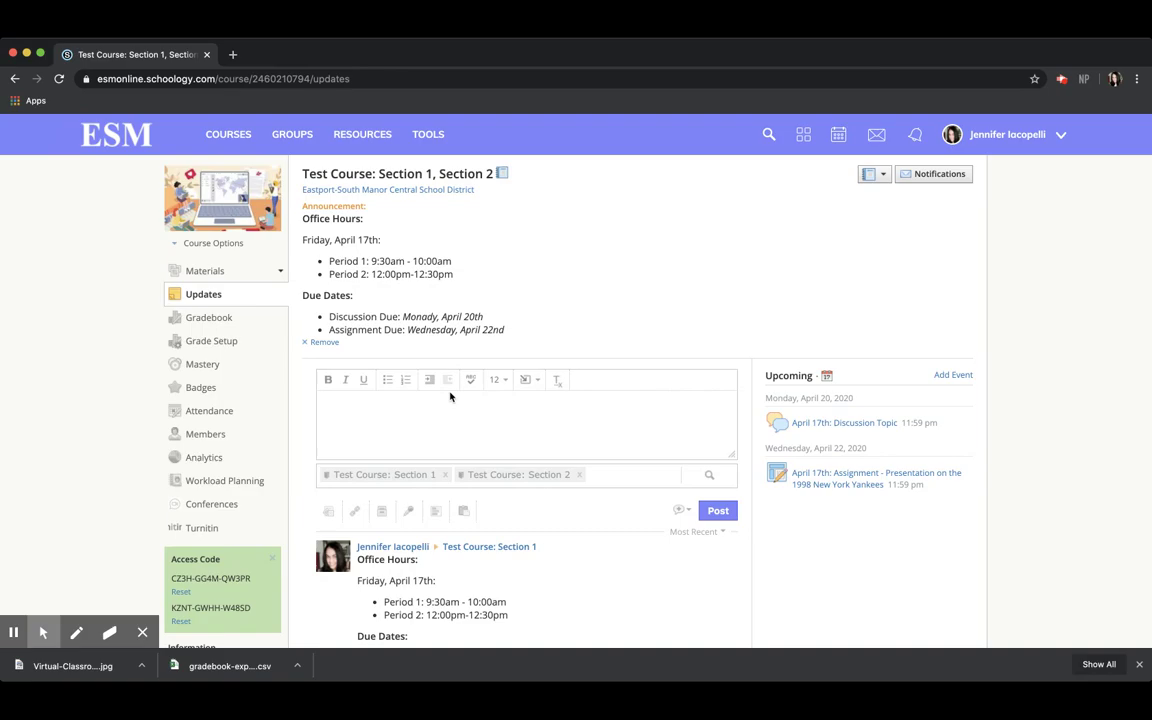
{"action": "left_click", "coordinate": [401, 397]}
{"action": "scroll", "coordinate": [422, 257], "scroll_direction": "down", "scroll_amount": 4}
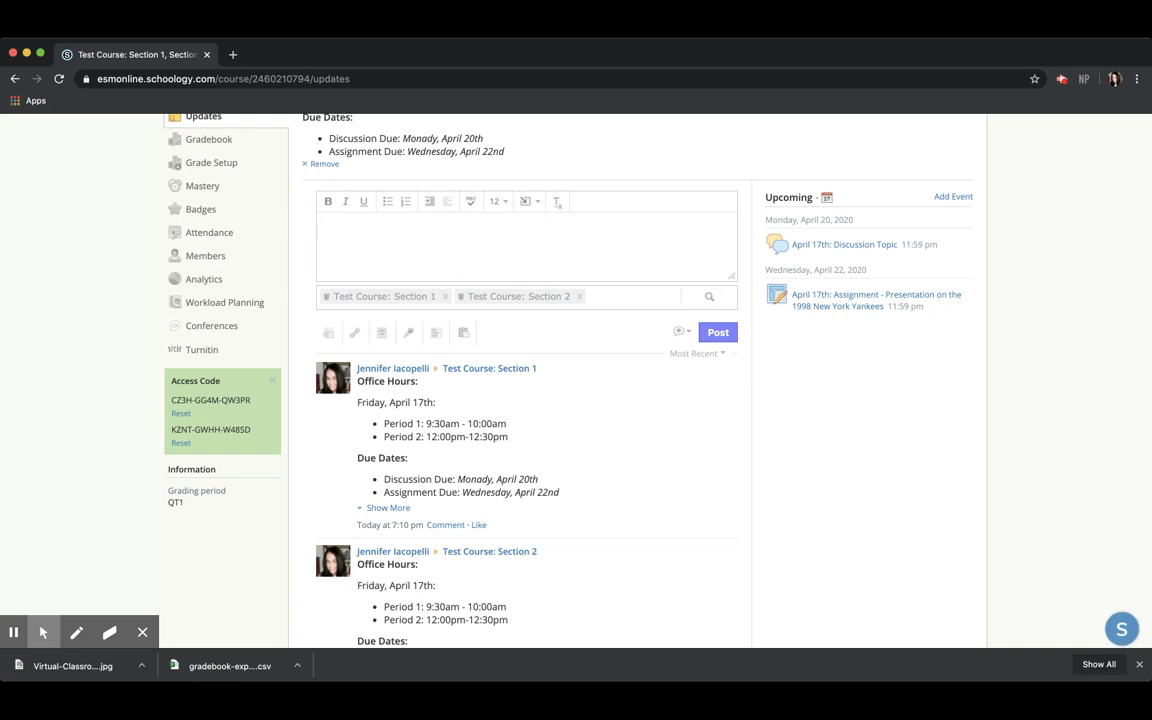
{"action": "type", "text": "Type Updates Here"}
{"action": "scroll", "coordinate": [451, 277], "scroll_direction": "up", "scroll_amount": 2}
- Format the drafted update text as bold, underlined and italic
{"action": "left_click", "coordinate": [402, 280]}
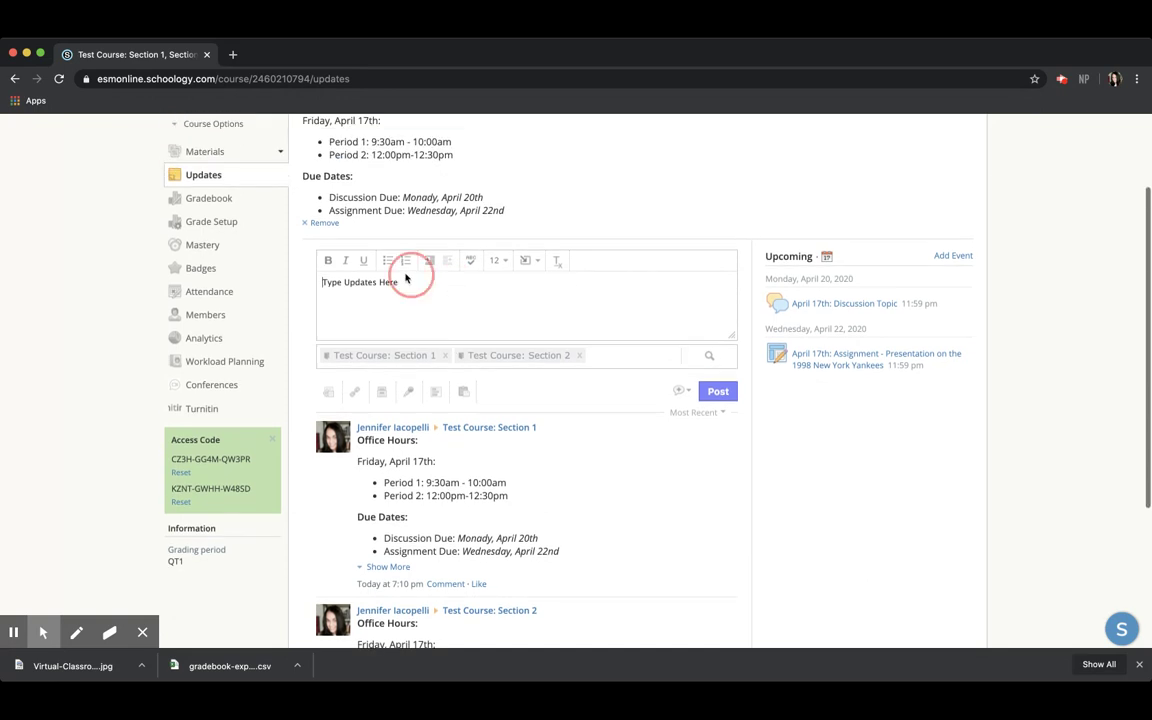
{"action": "left_click", "coordinate": [341, 280]}
{"action": "triple_click", "coordinate": [341, 280]}
{"action": "left_click", "coordinate": [327, 260]}
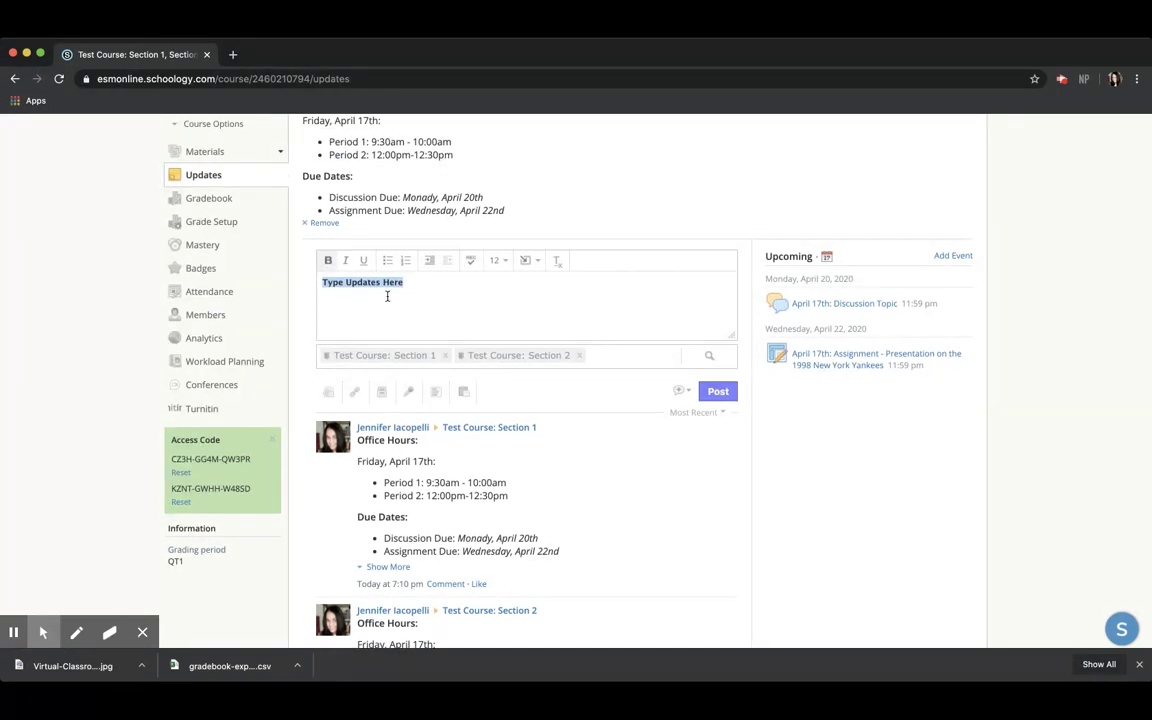
{"action": "left_click", "coordinate": [363, 260]}
{"action": "left_click", "coordinate": [347, 264]}
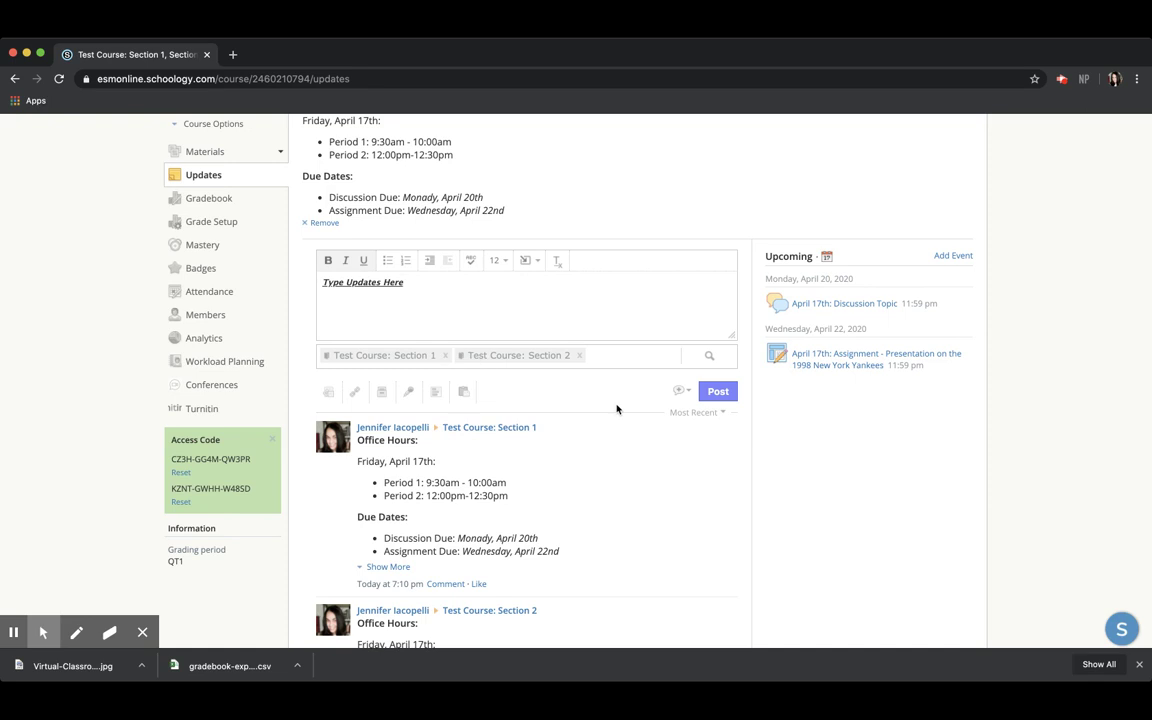
- Examine the announcement option for the update, the announcement shown at the head of the course, and the earlier posted updates
{"action": "left_click", "coordinate": [681, 391]}
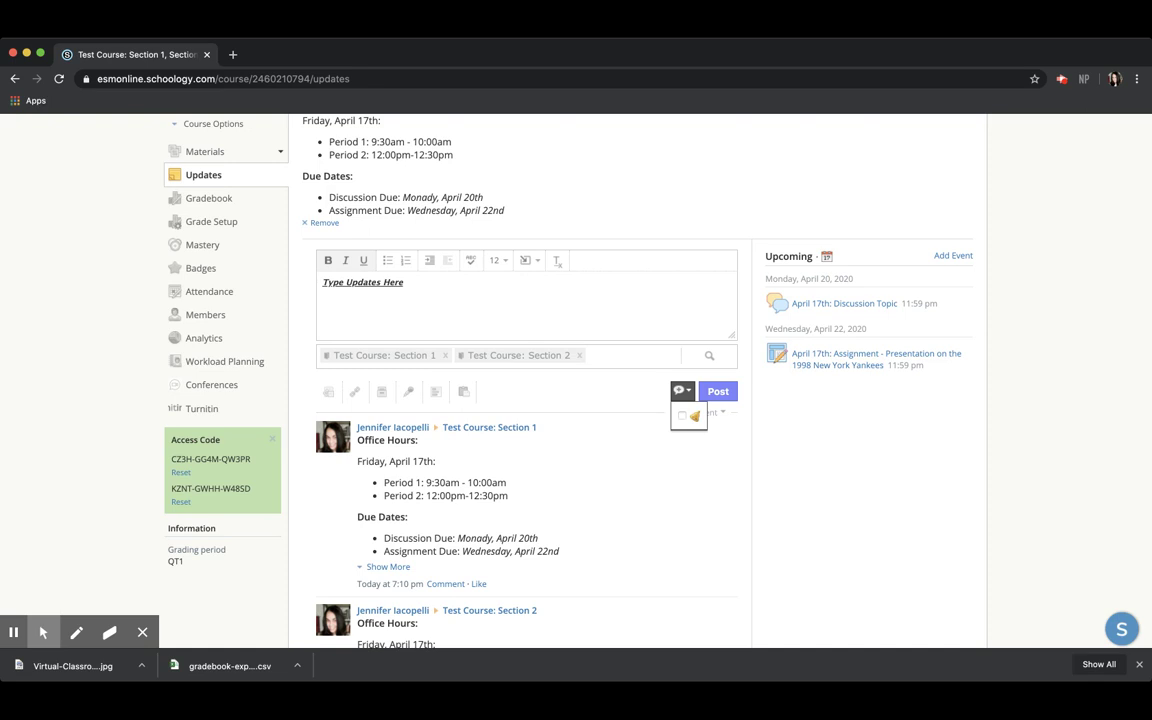
{"action": "scroll", "coordinate": [540, 393], "scroll_direction": "up", "scroll_amount": 2}
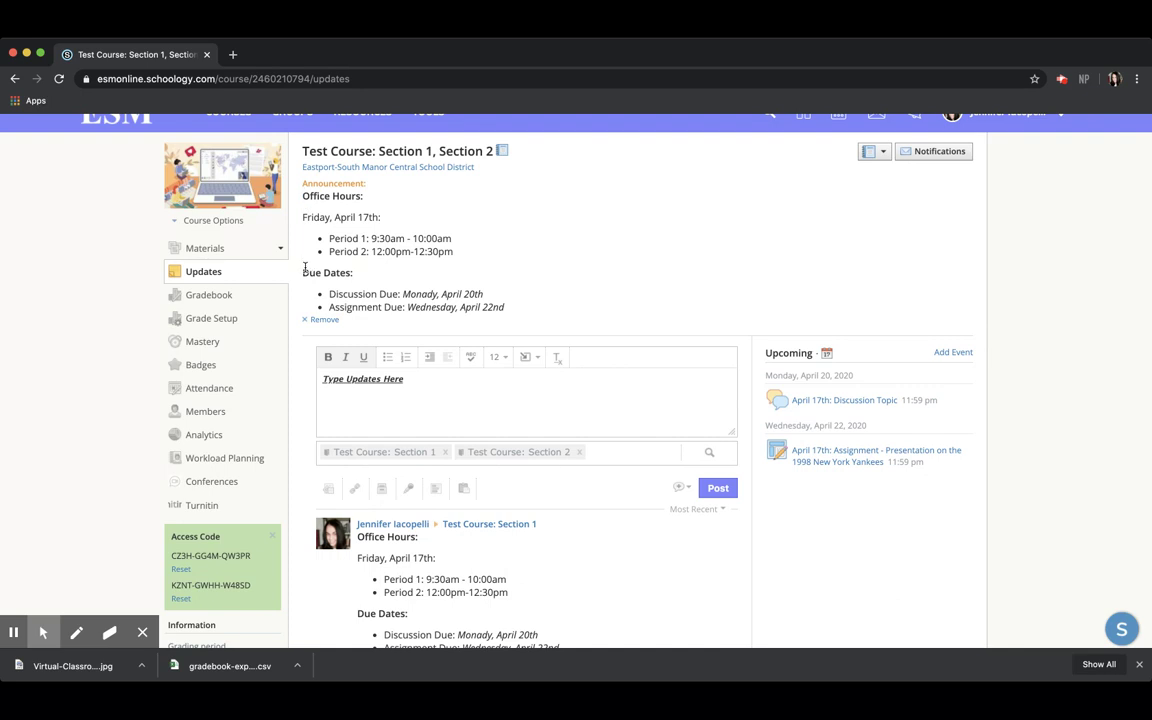
{"action": "scroll", "coordinate": [386, 258], "scroll_direction": "down", "scroll_amount": 2}
{"action": "scroll", "coordinate": [579, 249], "scroll_direction": "up", "scroll_amount": 3}
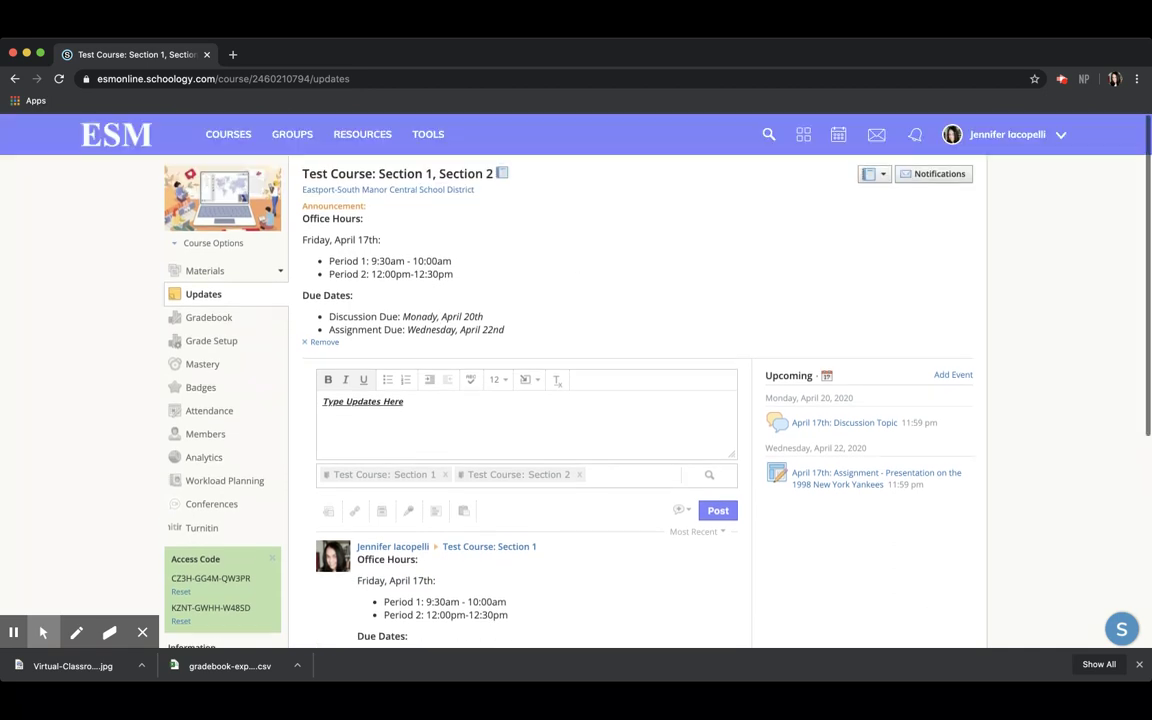
{"action": "scroll", "coordinate": [530, 329], "scroll_direction": "down", "scroll_amount": 1}
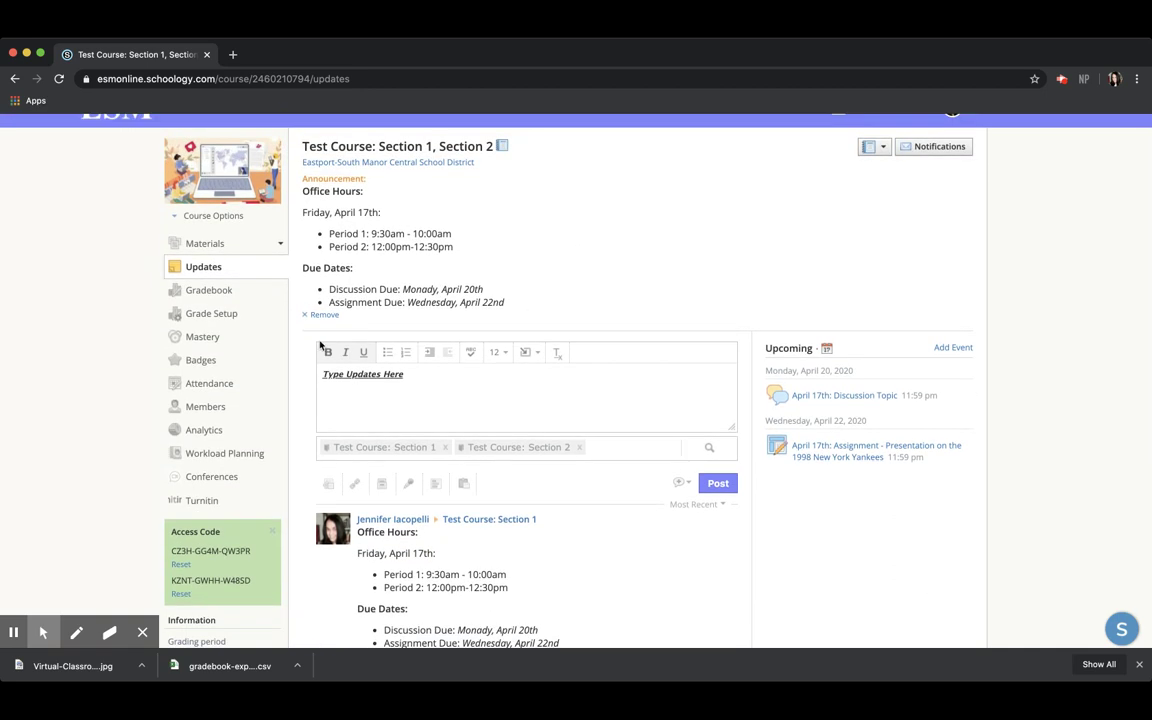
{"action": "scroll", "coordinate": [330, 380], "scroll_direction": "down", "scroll_amount": 5}
{"action": "scroll", "coordinate": [339, 430], "scroll_direction": "down", "scroll_amount": 3}
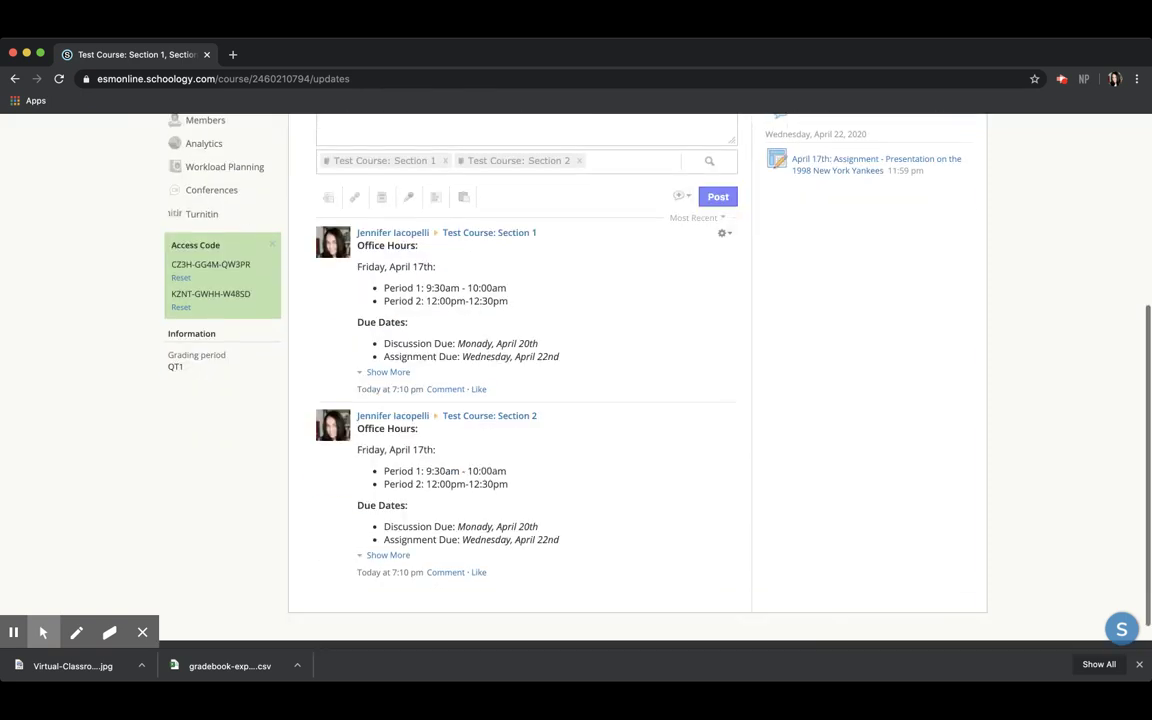
{"action": "scroll", "coordinate": [332, 486], "scroll_direction": "up", "scroll_amount": 6}
{"action": "scroll", "coordinate": [330, 185], "scroll_direction": "up", "scroll_amount": 1}
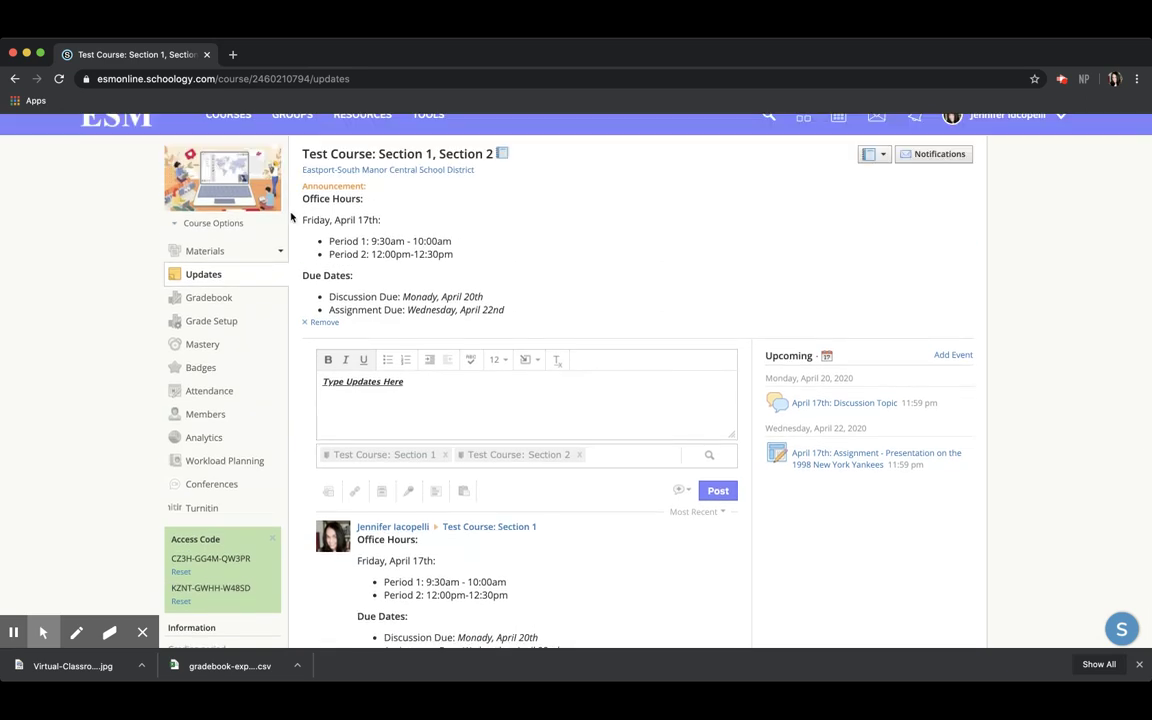
- Go to the course materials and check the contents of the PREVIOUS ASSIGNMENTS folder
{"action": "left_click", "coordinate": [210, 251]}
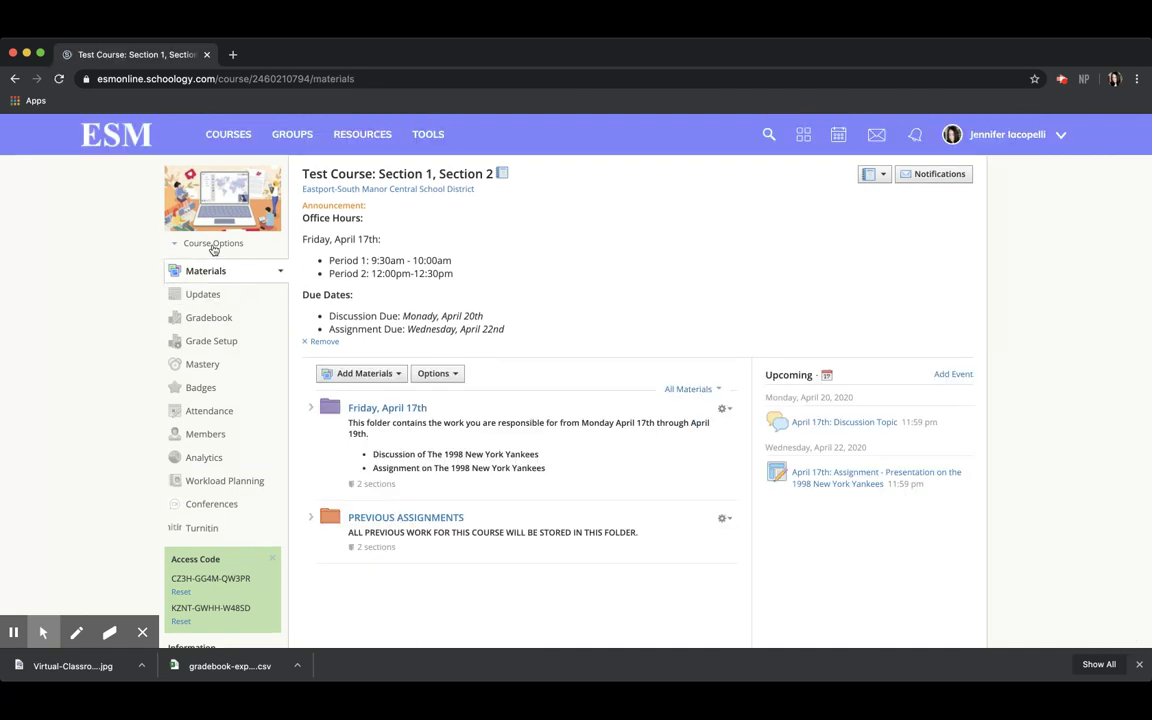
{"action": "scroll", "coordinate": [213, 250], "scroll_direction": "down", "scroll_amount": 1}
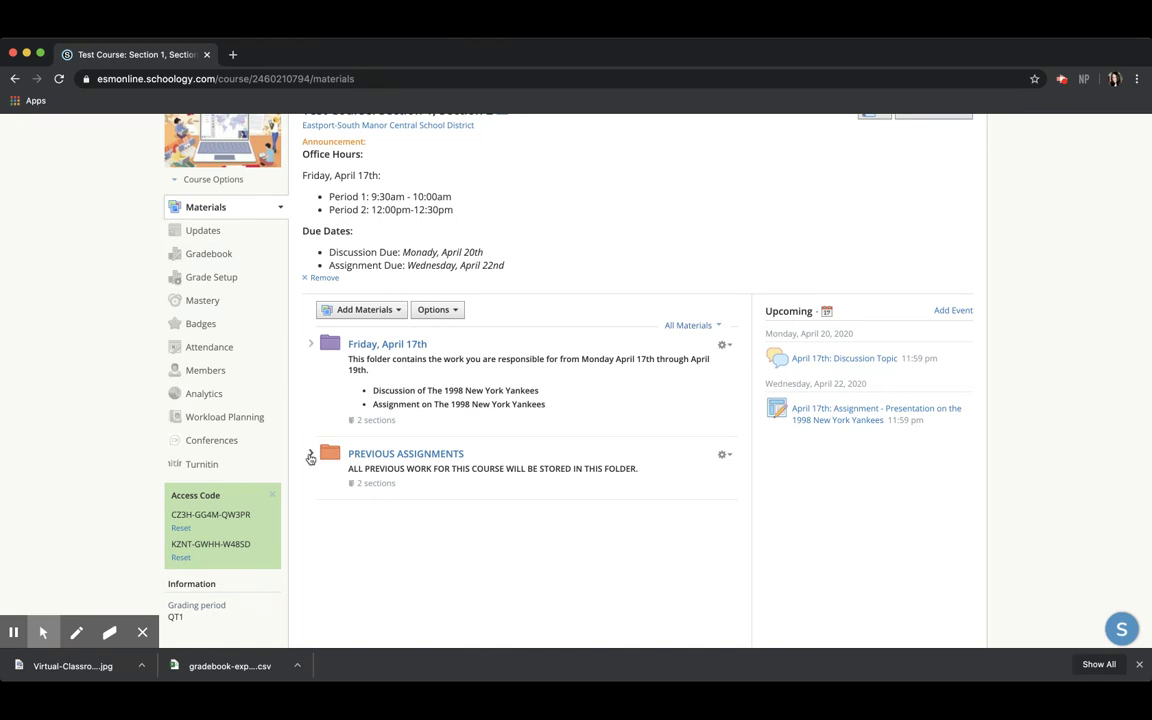
{"action": "left_click", "coordinate": [311, 455]}
{"action": "scroll", "coordinate": [309, 411], "scroll_direction": "down", "scroll_amount": 2}
{"action": "left_click", "coordinate": [310, 367]}
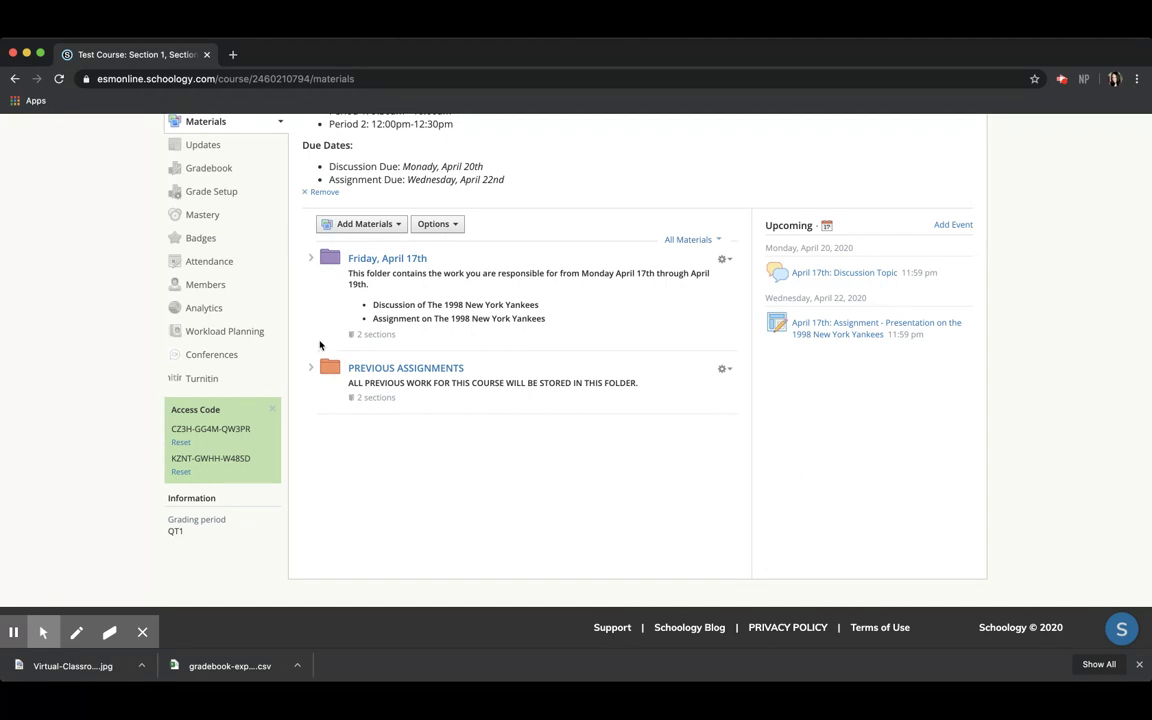
- Start a new course materials folder with a red colour and the title "Monday, April 20th"
{"action": "left_click", "coordinate": [374, 225]}
{"action": "left_click", "coordinate": [378, 248]}
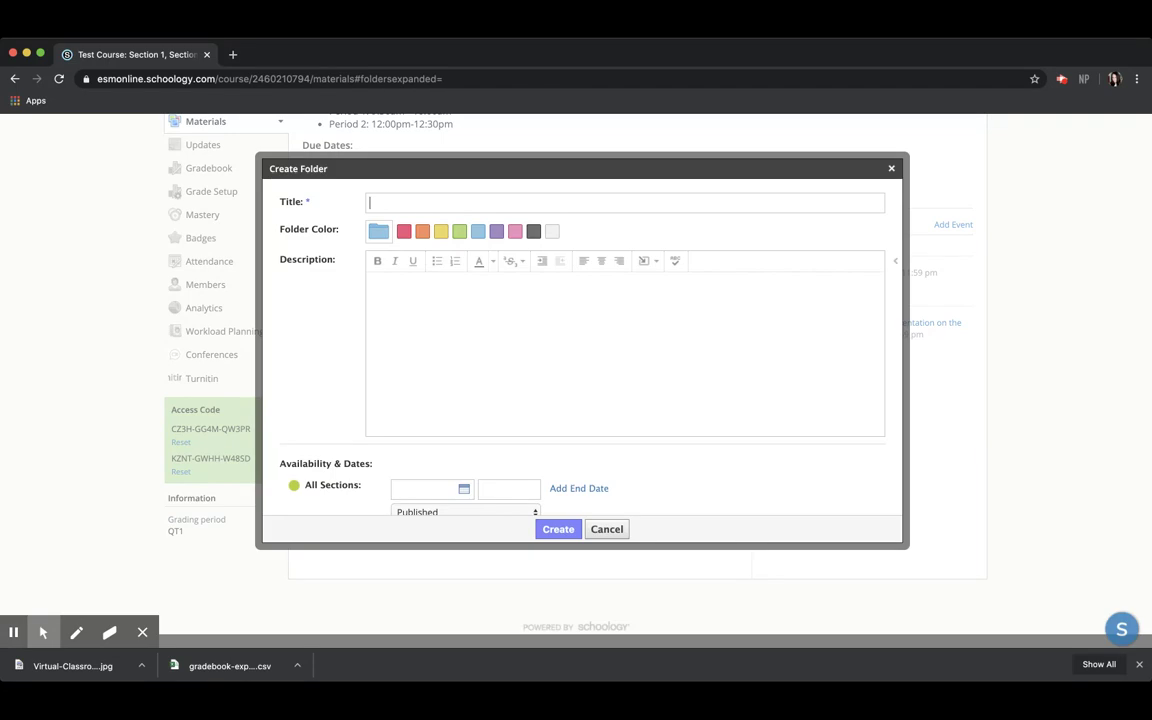
{"action": "left_click", "coordinate": [403, 230]}
{"action": "left_click", "coordinate": [401, 205]}
{"action": "type", "text": "Monday, April 20th"}
- Describe the folder with a bulleted list: "Discussion board for April 20th" and "Assignment for April 20th"
{"action": "left_click", "coordinate": [438, 335]}
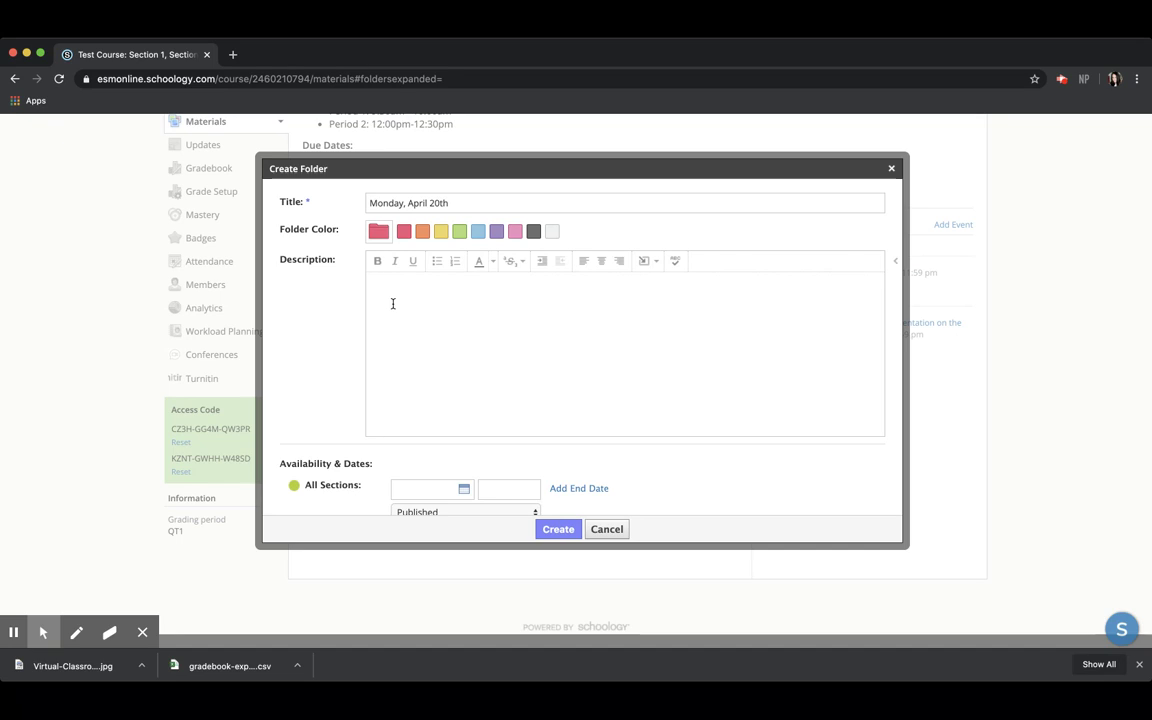
{"action": "left_click", "coordinate": [437, 261]}
{"action": "type", "text": "D"}
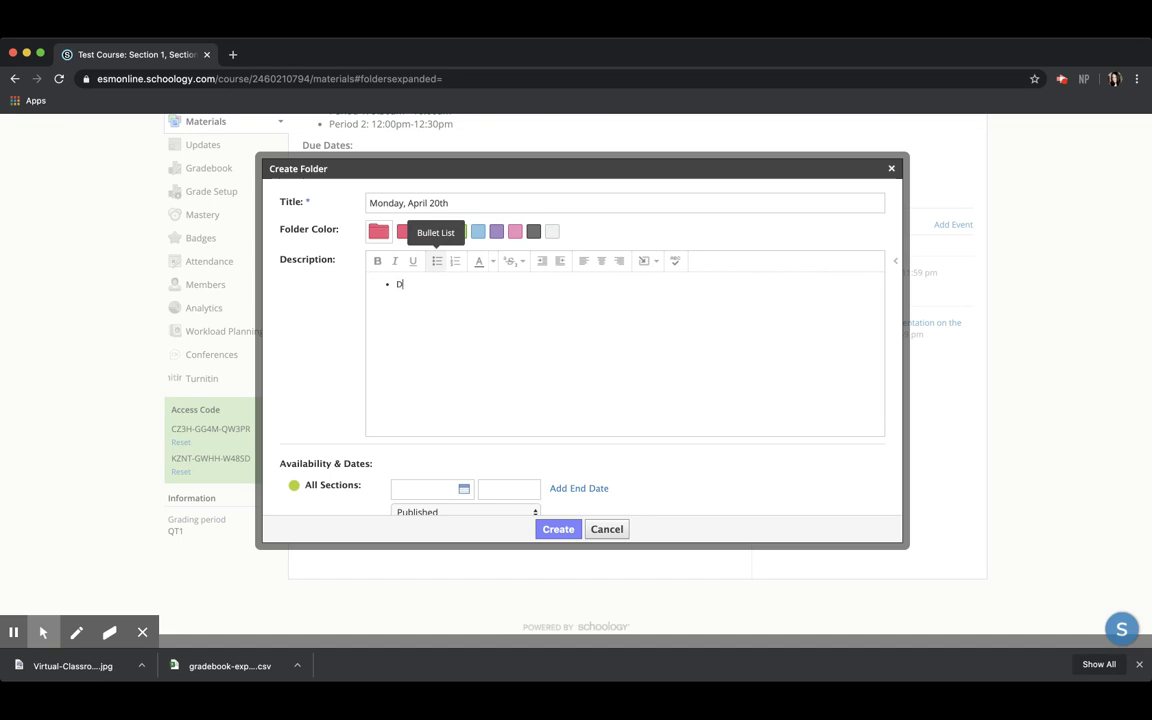
{"action": "type", "text": "iscussion board for April 20th "}
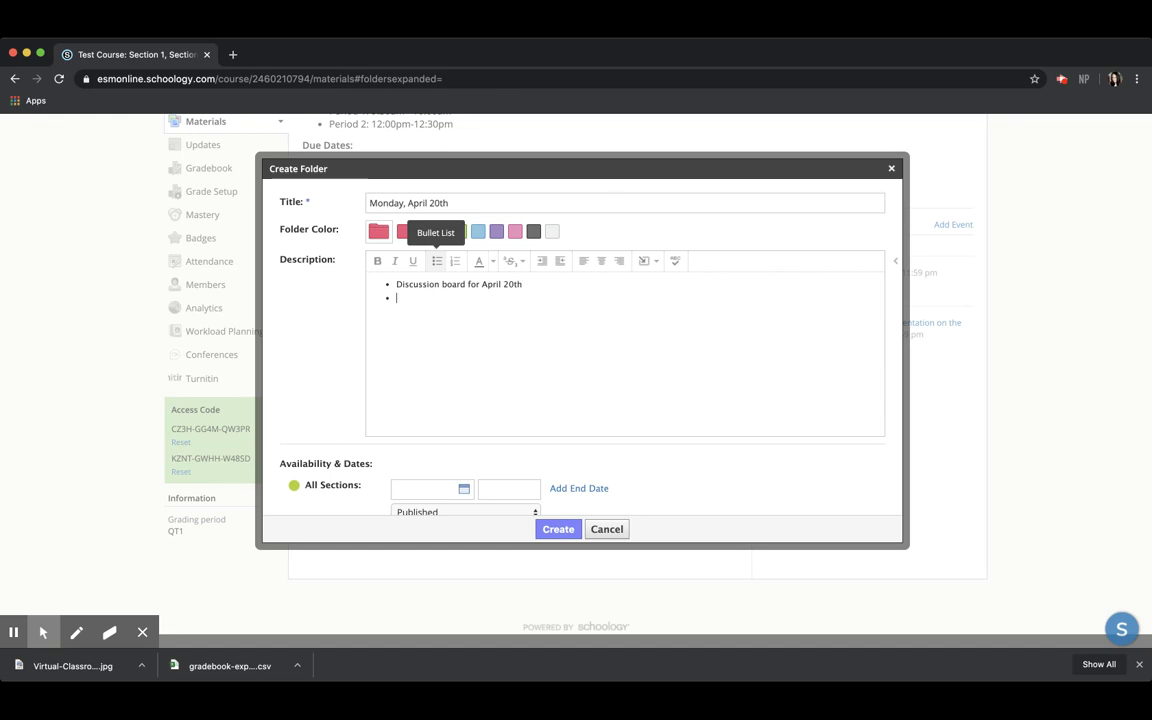
{"action": "type", "text": "Assignment for April 20th"}
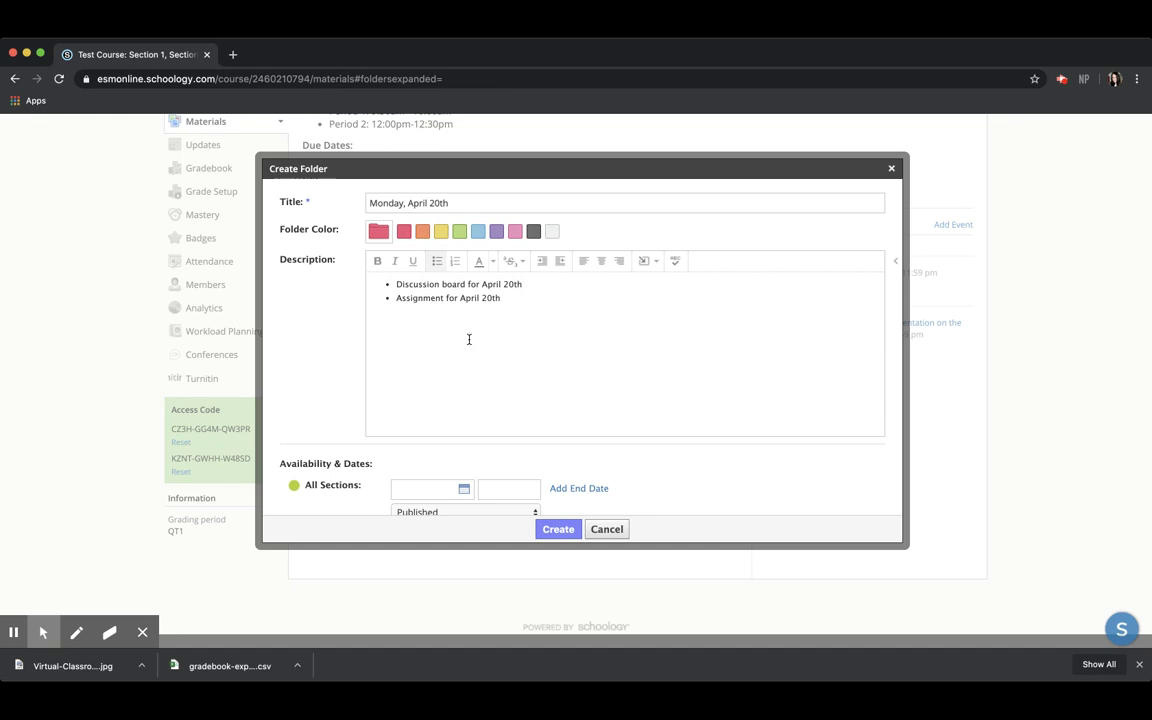
- Set the folder's availability for all sections to start on 4/20/20 at 05:00AM
{"action": "scroll", "coordinate": [505, 455], "scroll_direction": "down", "scroll_amount": 2}
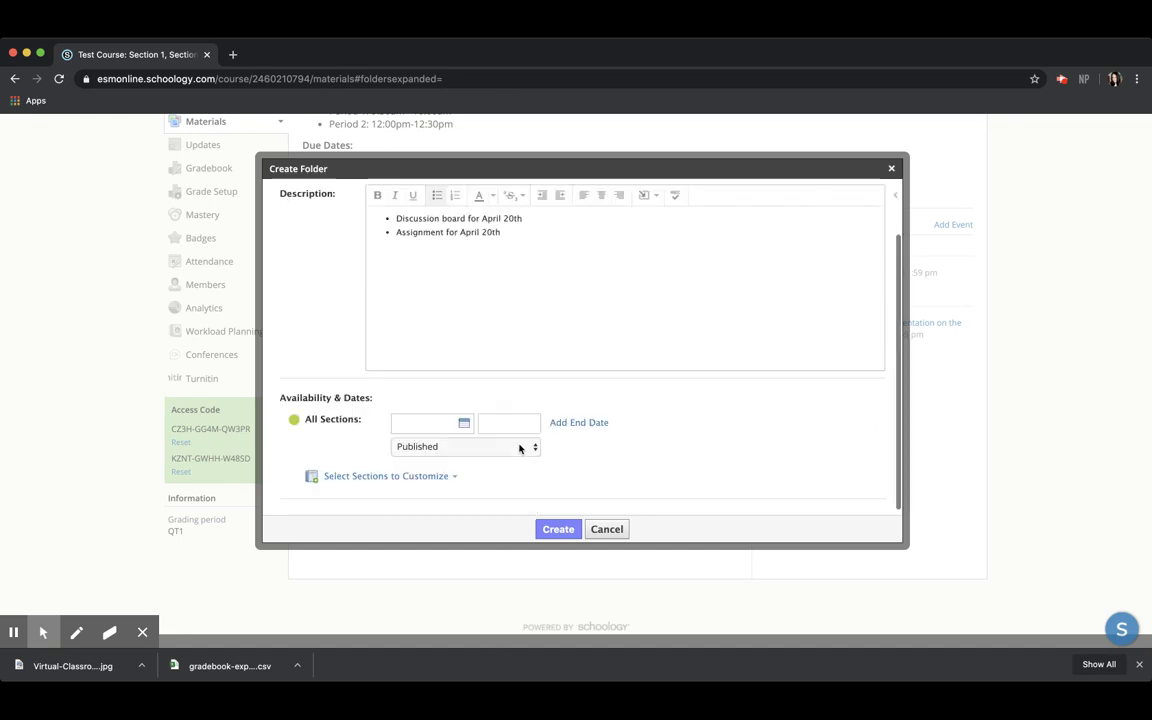
{"action": "left_click_drag", "start_coordinate": [372, 399], "coordinate": [298, 399]}
{"action": "left_click", "coordinate": [350, 397]}
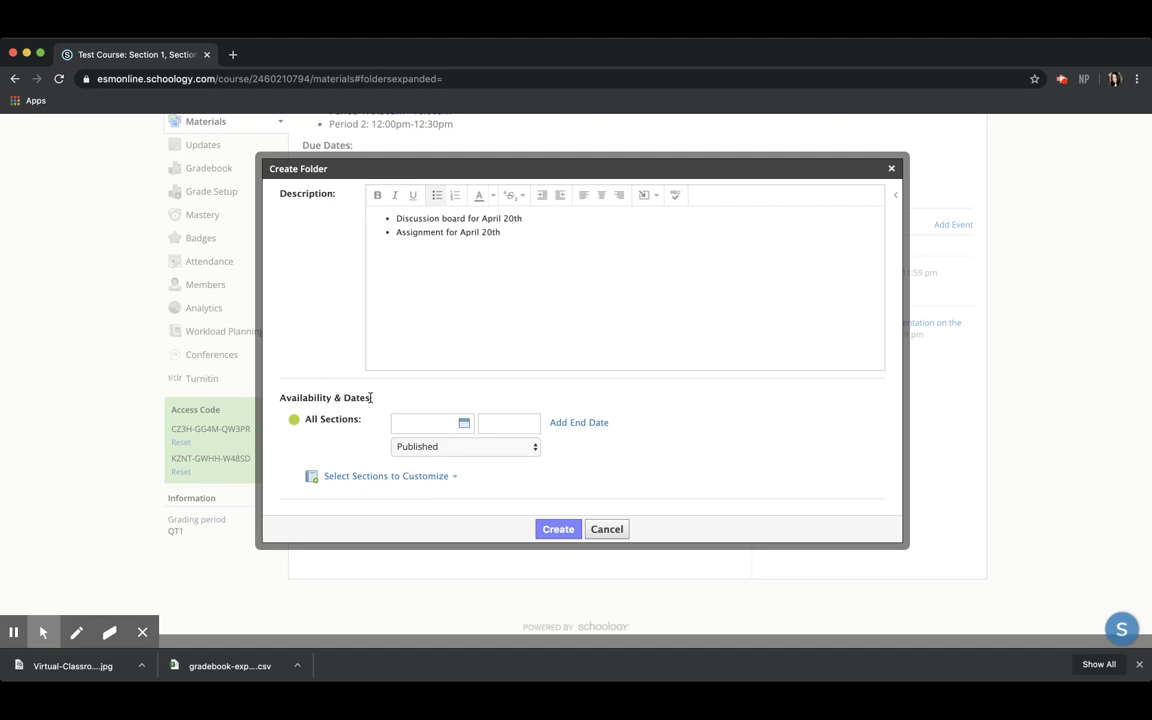
{"action": "scroll", "coordinate": [378, 418], "scroll_direction": "down", "scroll_amount": 1}
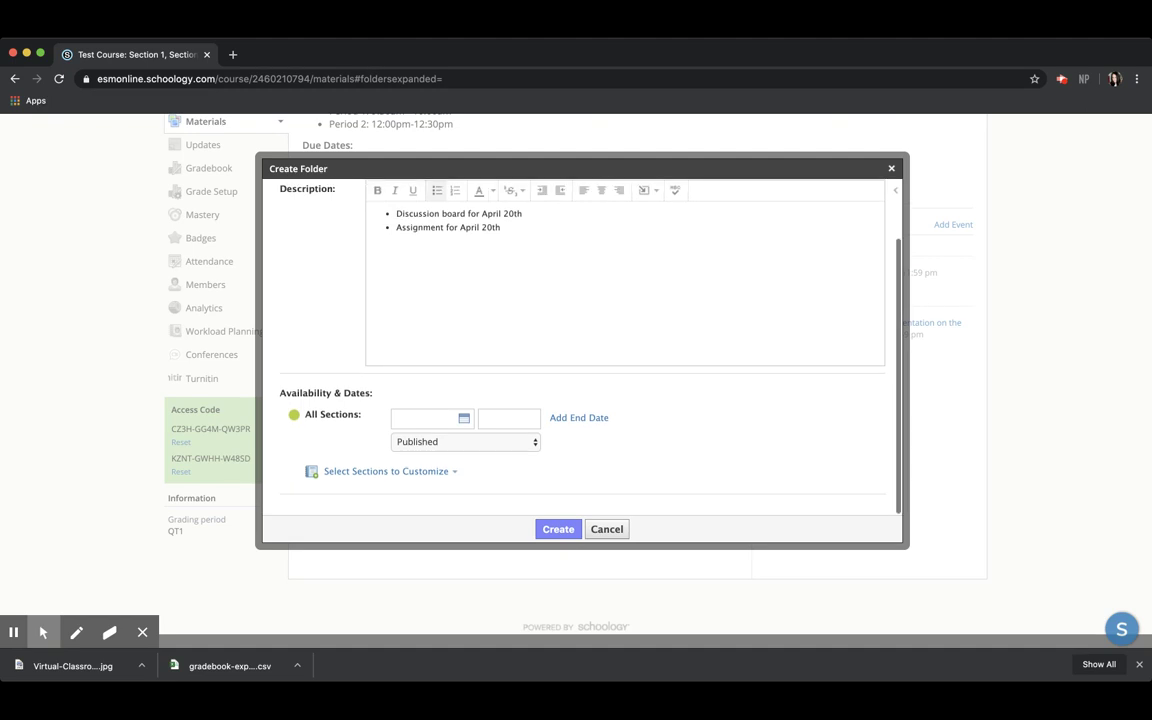
{"action": "left_click", "coordinate": [435, 420]}
{"action": "left_click", "coordinate": [440, 538]}
{"action": "left_click", "coordinate": [509, 425]}
{"action": "type", "text": "5:00AM"}
{"action": "left_click", "coordinate": [586, 394]}
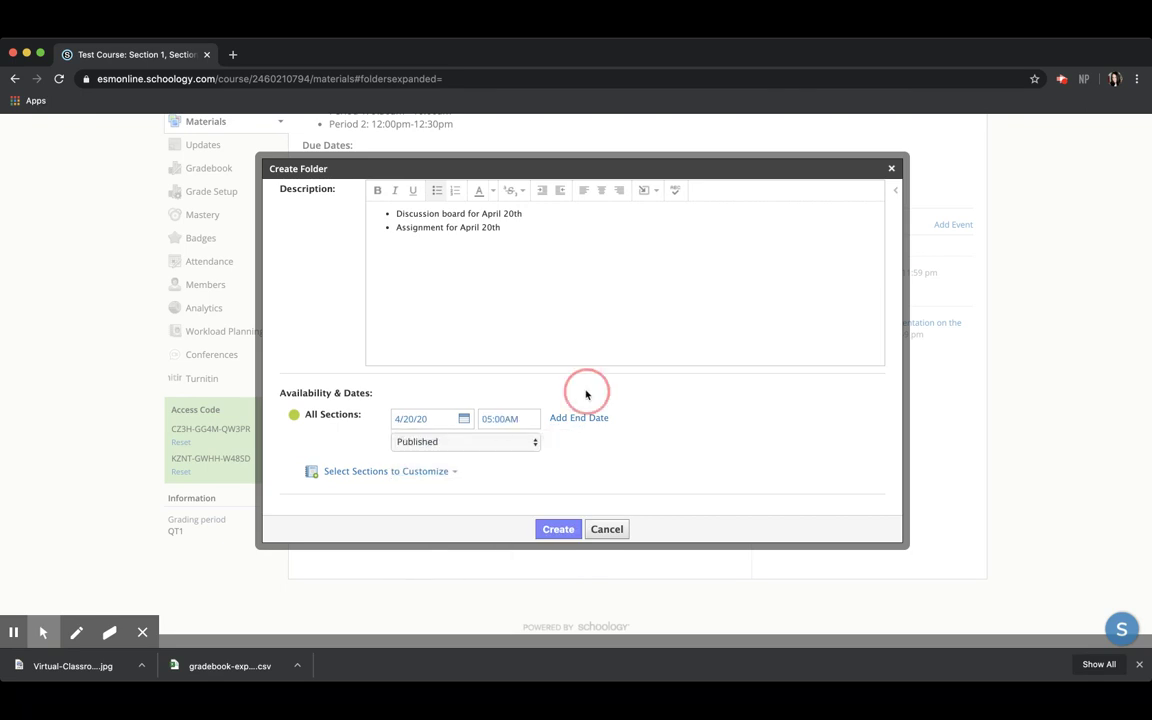
- Add an availability end date of 4/22/20 at 12:00PM to the folder
{"action": "left_click", "coordinate": [590, 418]}
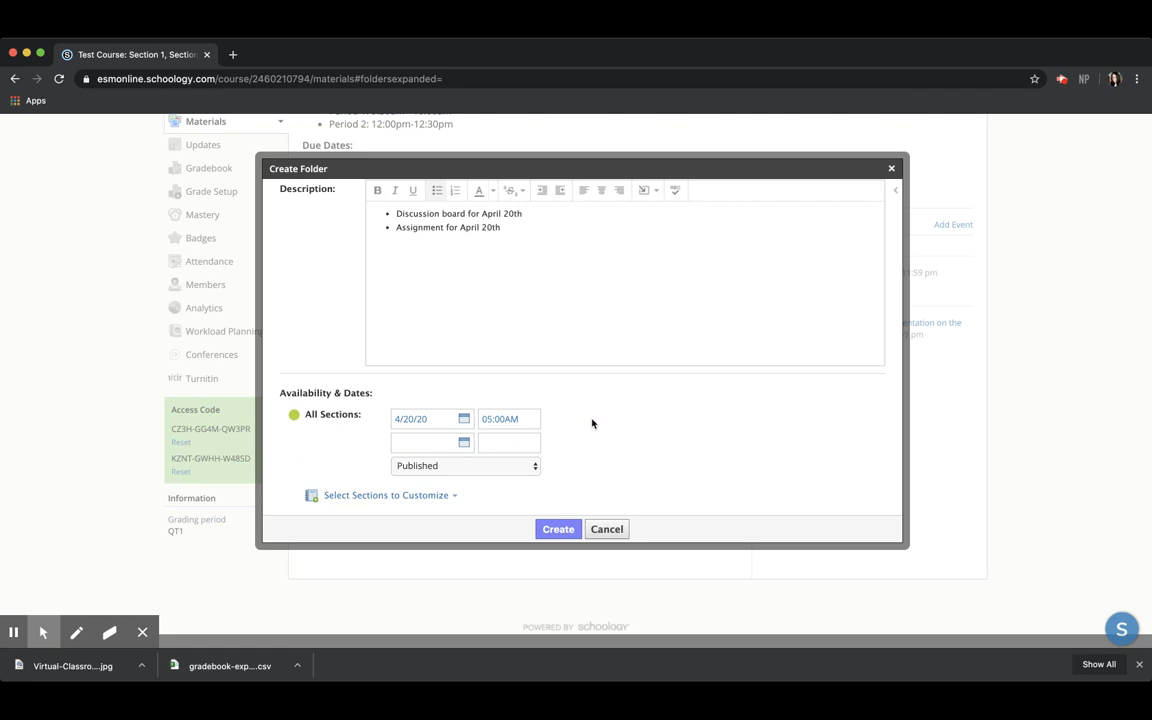
{"action": "left_click", "coordinate": [424, 441]}
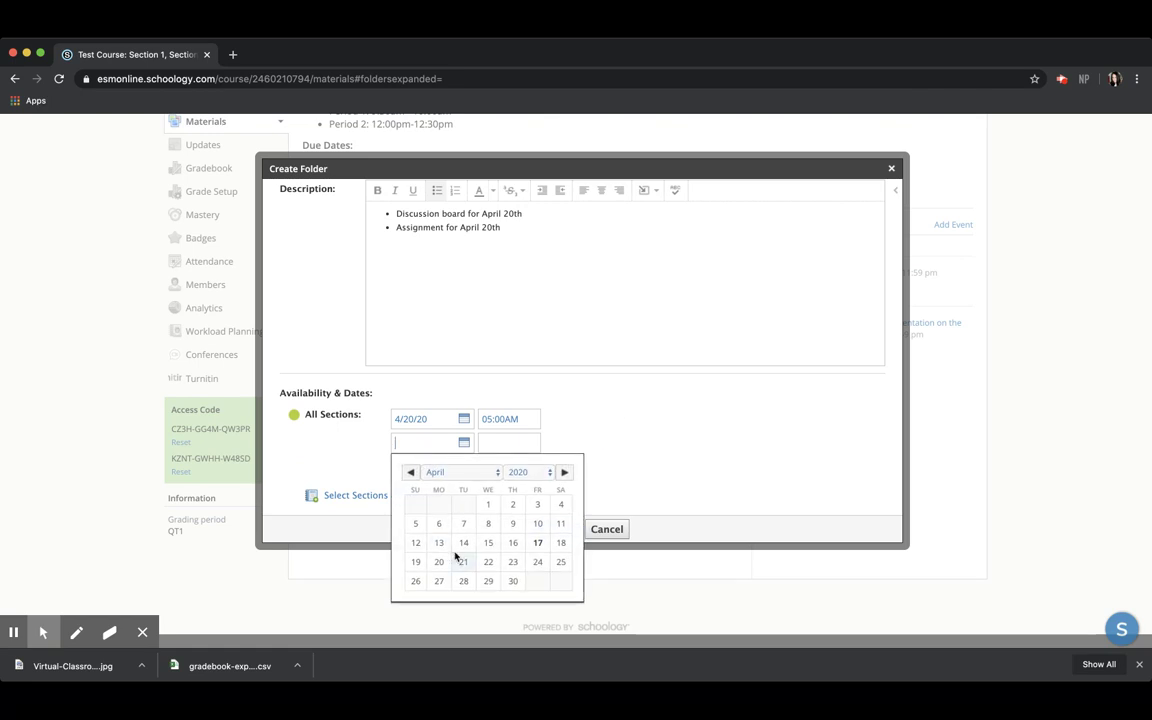
{"action": "left_click", "coordinate": [486, 562]}
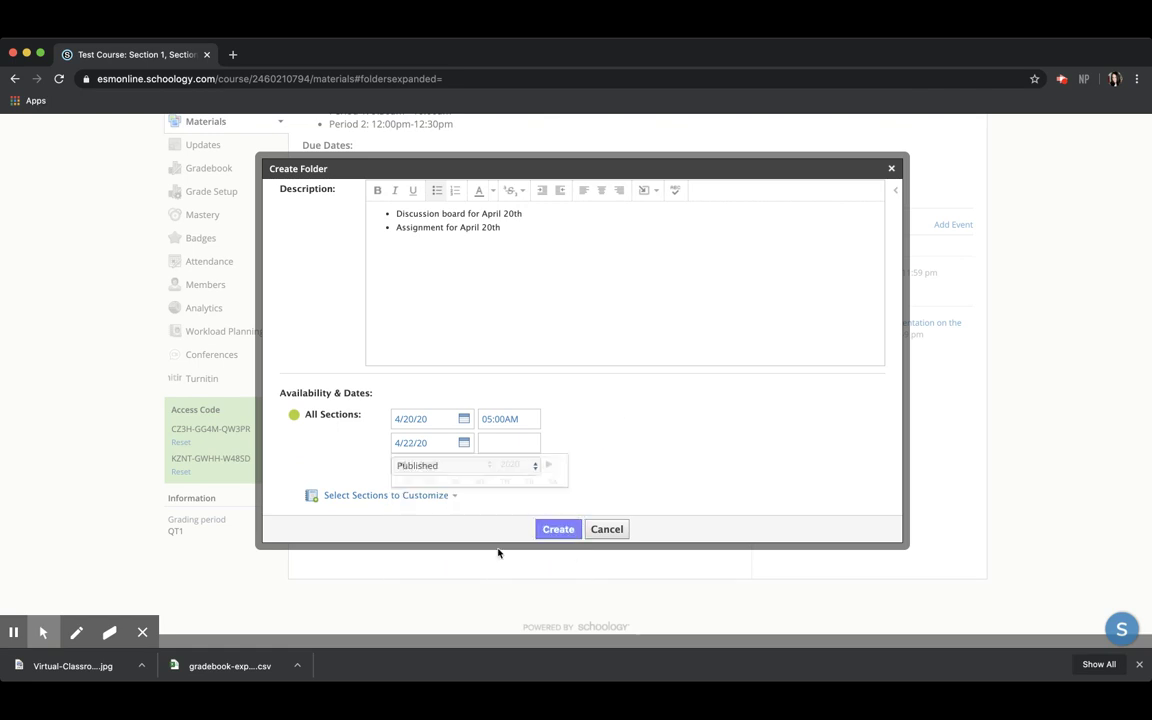
{"action": "left_click", "coordinate": [494, 443]}
{"action": "key", "text": "p"}
{"action": "left_click", "coordinate": [632, 441]}
- Set the folder's status to Unpublished and create the folder
{"action": "left_click", "coordinate": [508, 474]}
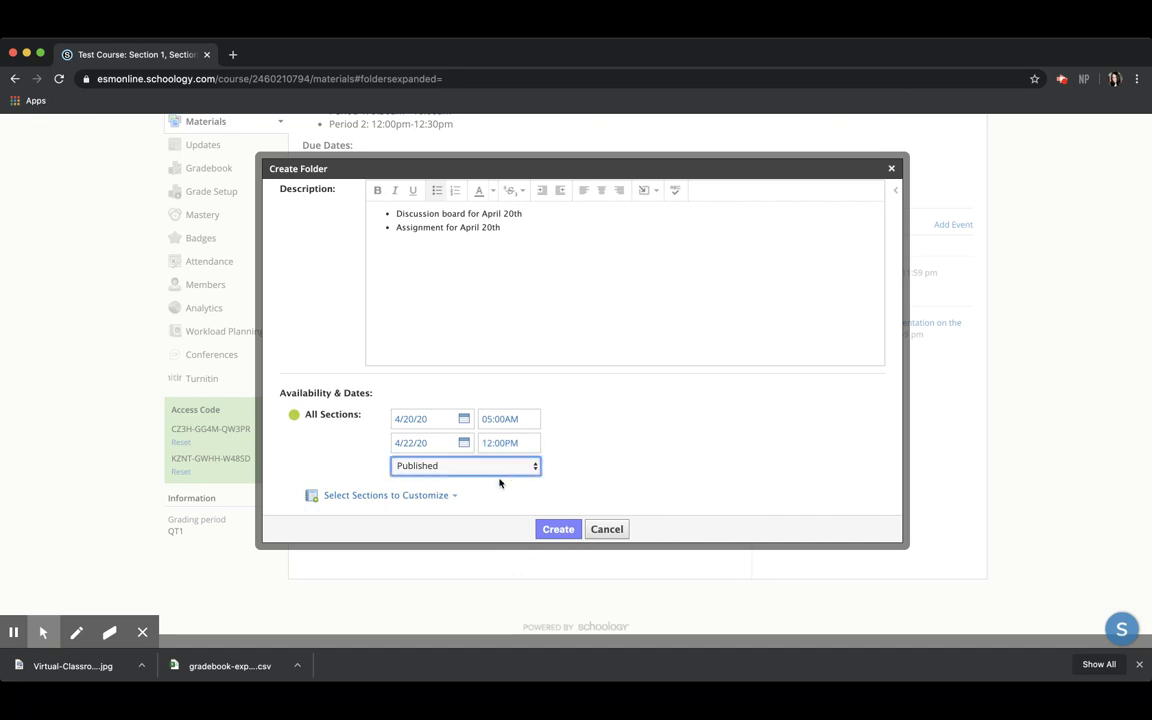
{"action": "left_click", "coordinate": [470, 486]}
{"action": "scroll", "coordinate": [579, 419], "scroll_direction": "down", "scroll_amount": 1}
{"action": "left_click", "coordinate": [558, 529]}
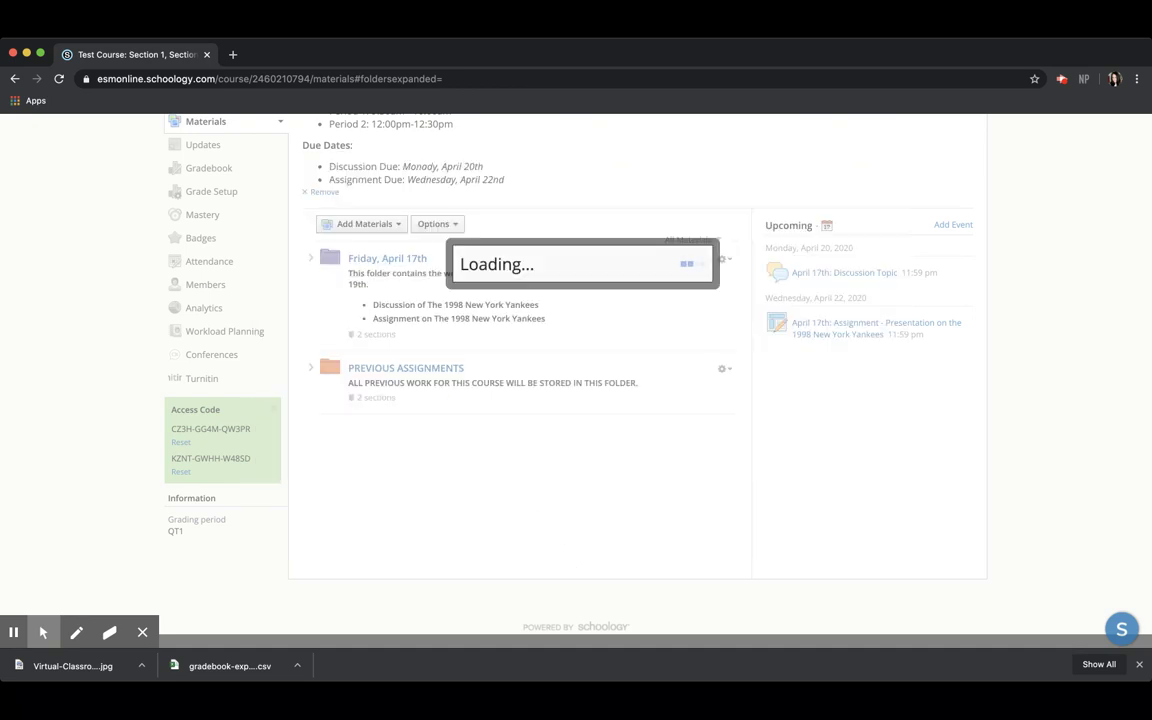
{"action": "scroll", "coordinate": [325, 461], "scroll_direction": "down", "scroll_amount": 2}
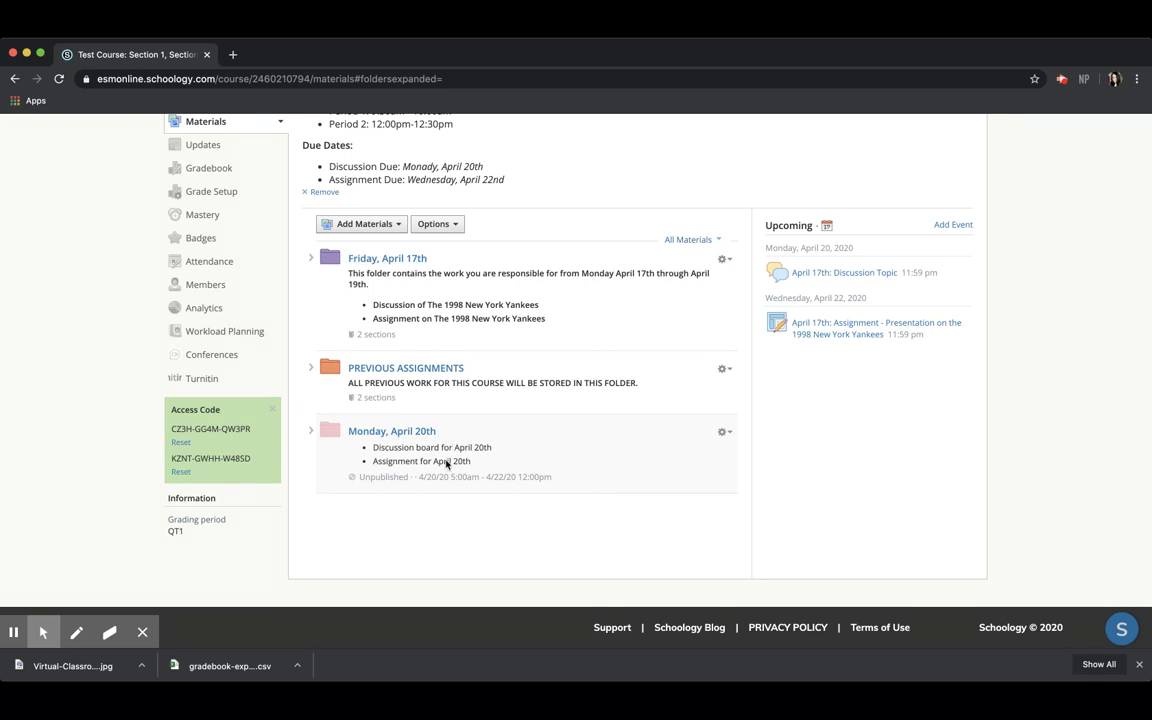
- Review the Friday, April 17th folder's description and availability settings, and save the folder as it is
{"action": "left_click", "coordinate": [722, 259]}
{"action": "left_click", "coordinate": [728, 280]}
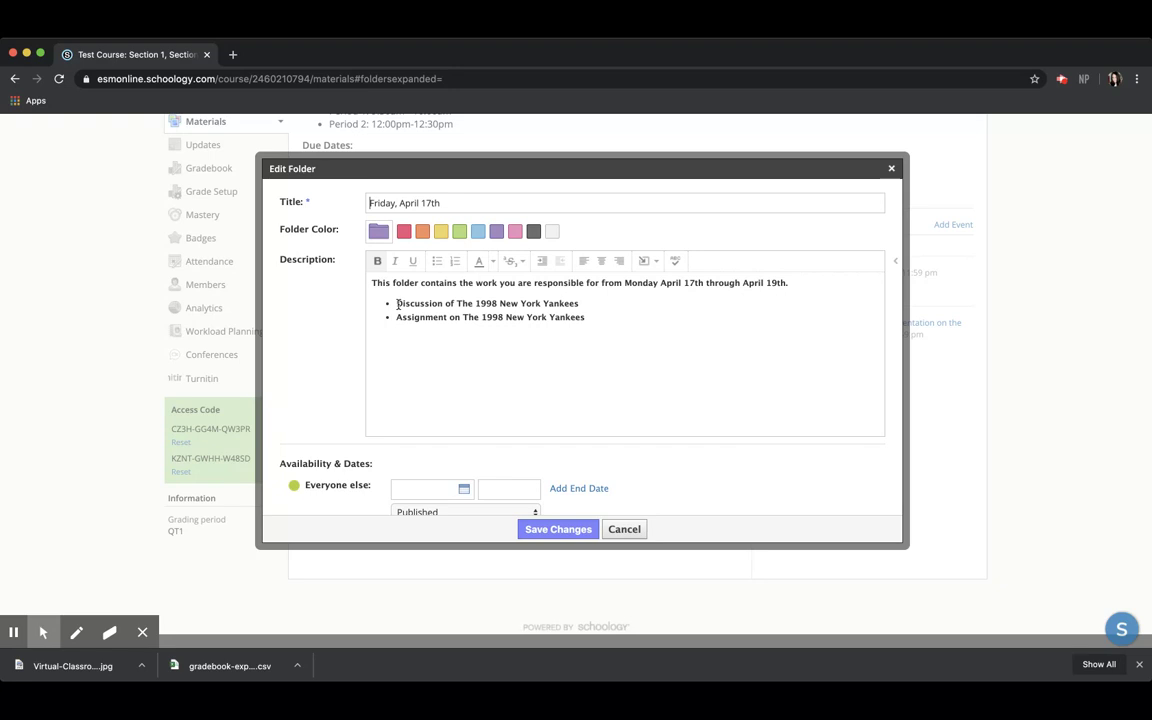
{"action": "scroll", "coordinate": [396, 330], "scroll_direction": "down", "scroll_amount": 3}
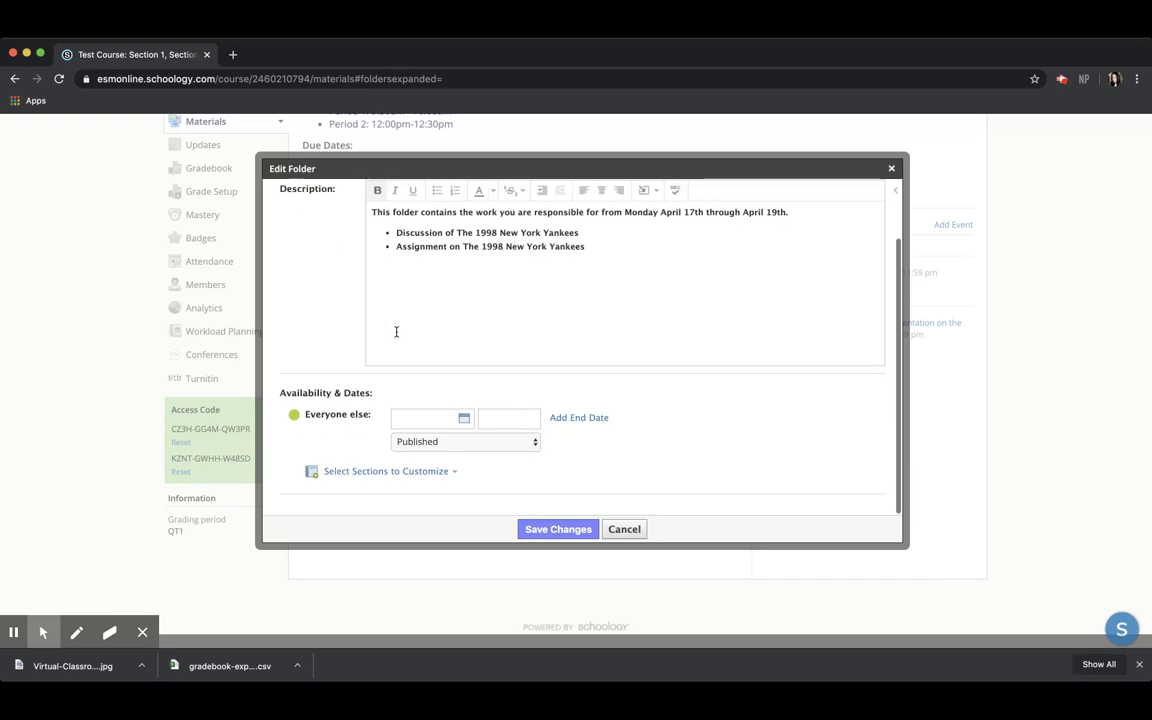
{"action": "left_click", "coordinate": [560, 529]}
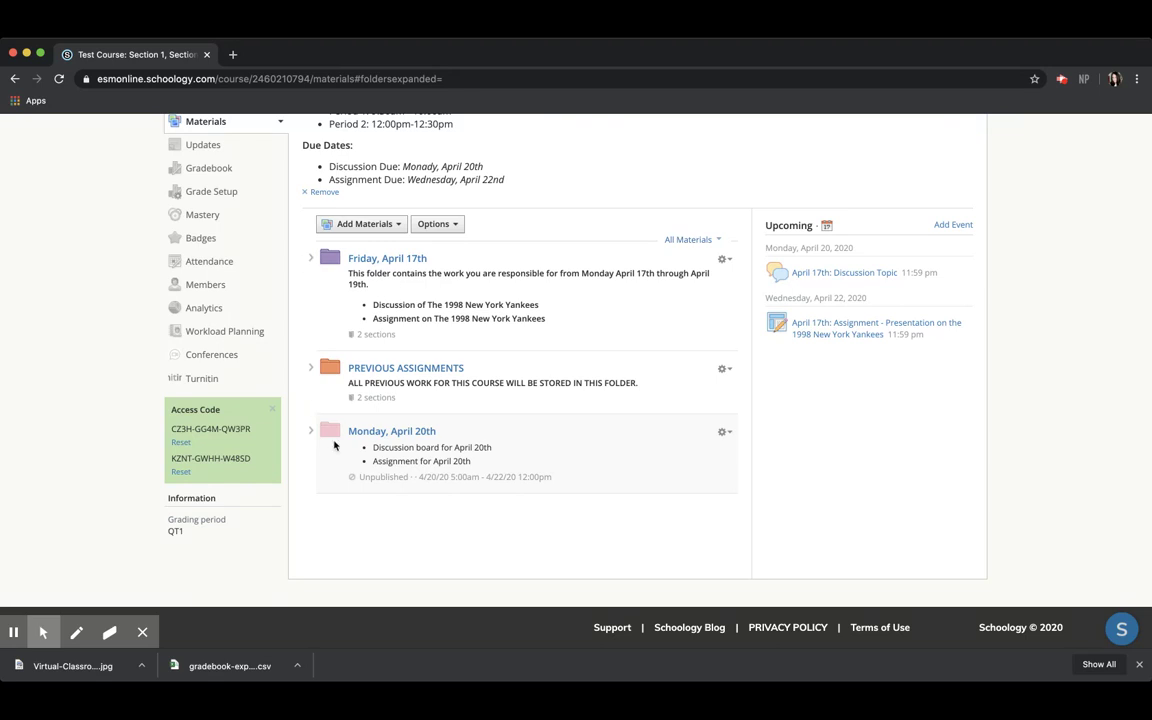
- Try to reorder the Monday, April 20th folder relative to PREVIOUS ASSIGNMENTS, and collapse the Friday, April 17th folder
{"action": "left_click_drag", "start_coordinate": [321, 429], "coordinate": [400, 372]}
{"action": "left_click", "coordinate": [321, 438]}
{"action": "mouse_move", "coordinate": [329, 367]}
{"action": "left_mouse_down"}
{"action": "mouse_move", "coordinate": [329, 244]}
{"action": "mouse_move", "coordinate": [327, 360]}
{"action": "left_mouse_up"}
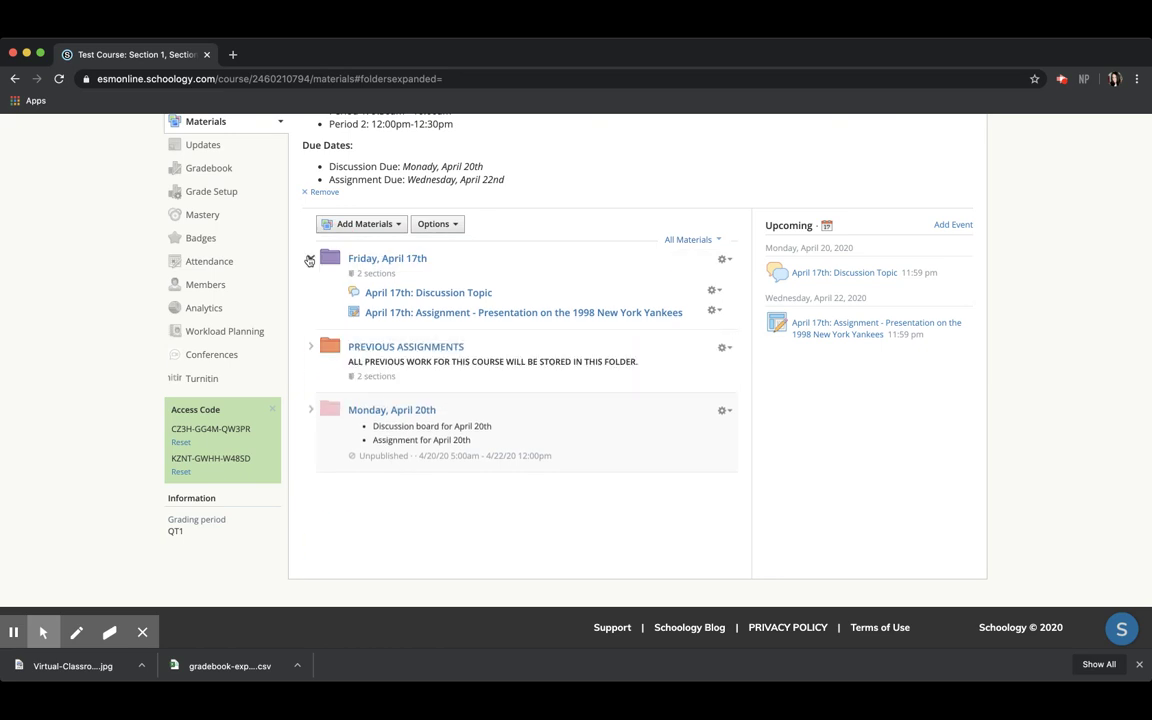
{"action": "left_click", "coordinate": [309, 260]}
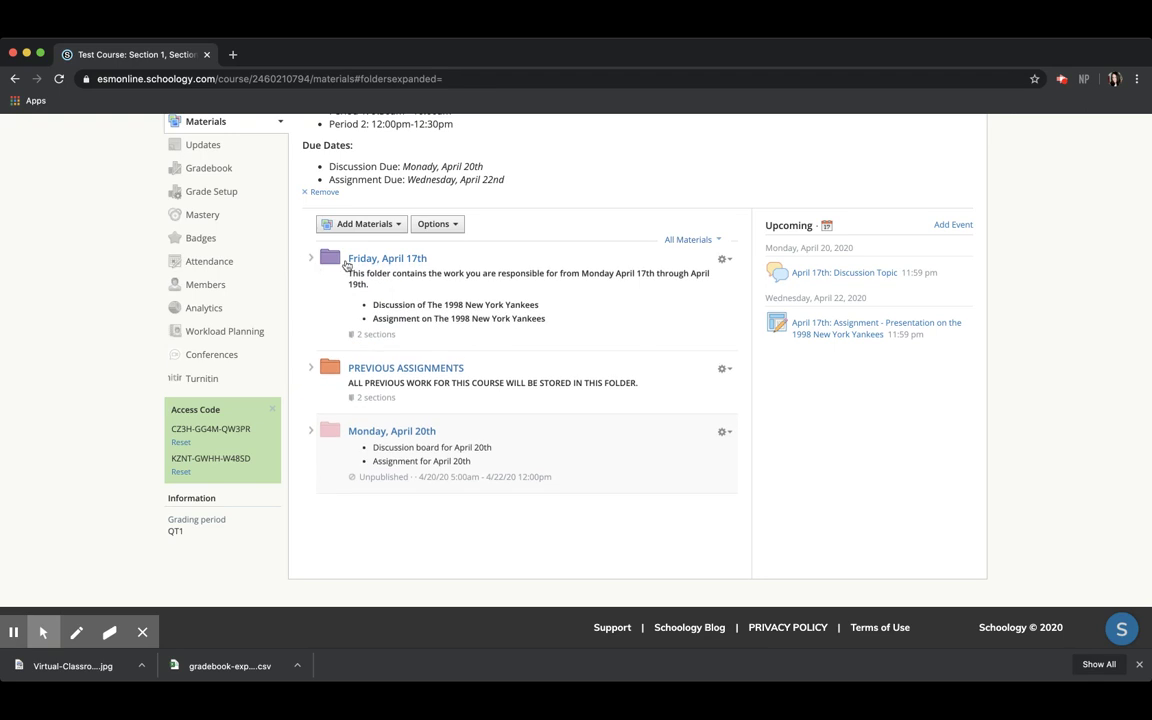
- Open the Friday, April 17th folder and view the directions of its April 17th: Discussion Topic
{"action": "left_click", "coordinate": [311, 261]}
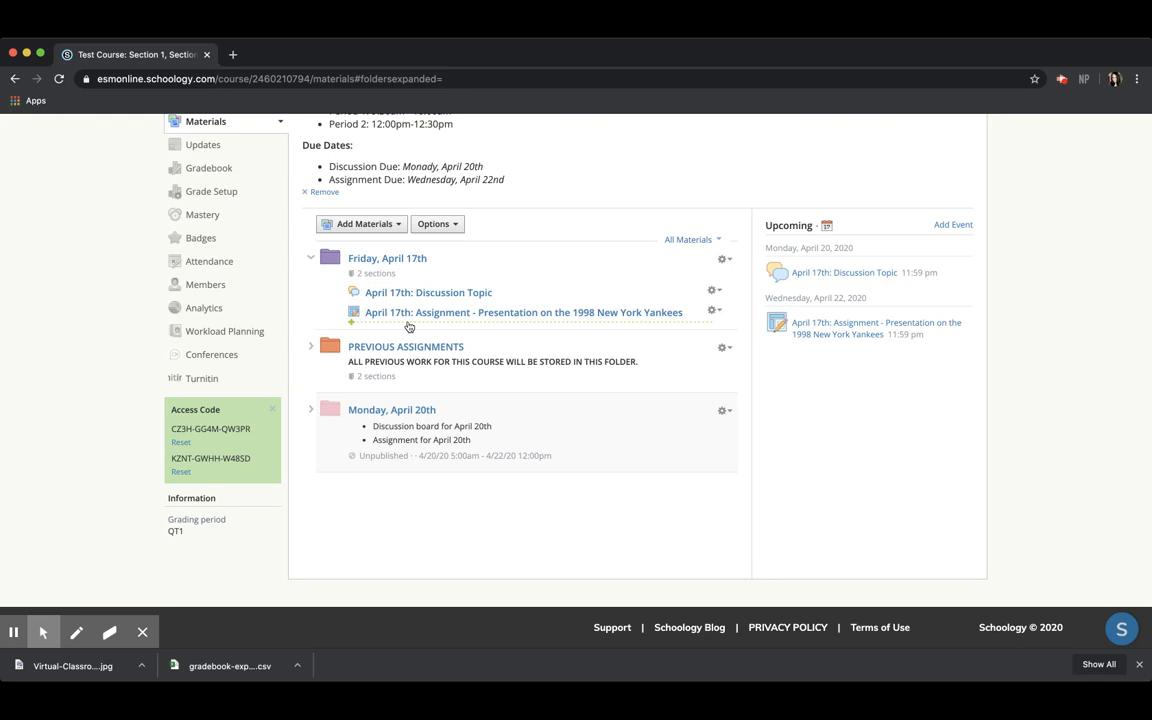
{"action": "left_click", "coordinate": [398, 262]}
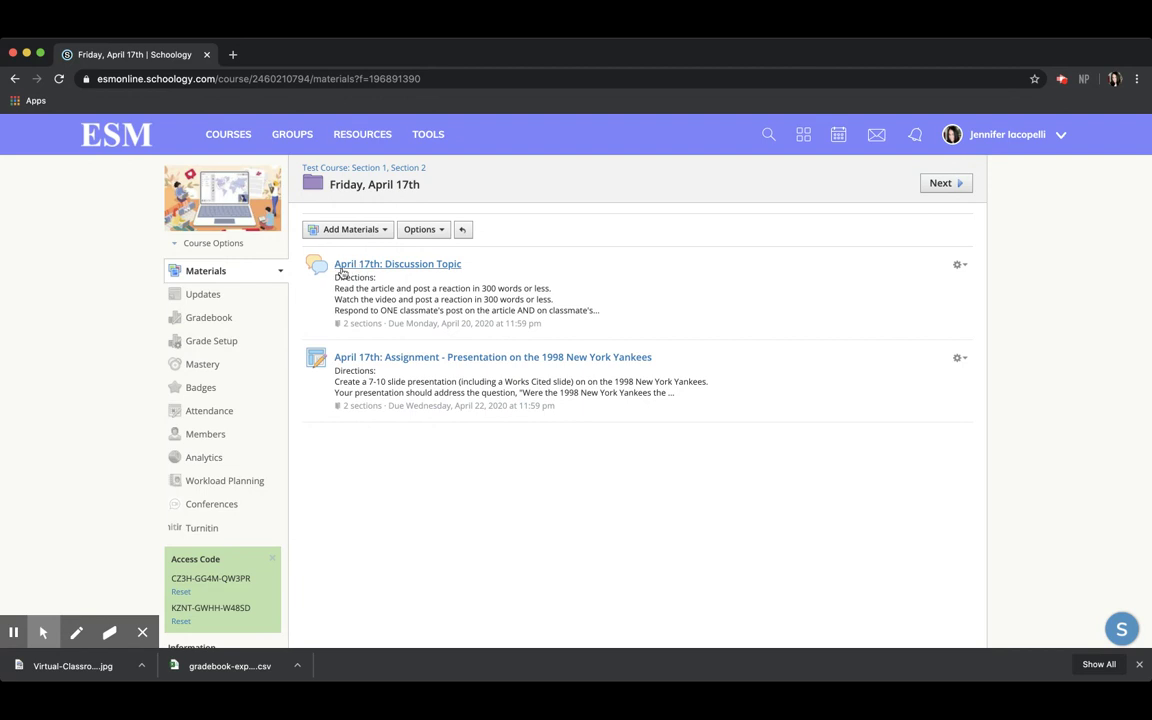
{"action": "left_click_drag", "start_coordinate": [340, 270], "coordinate": [360, 300]}
{"action": "left_click", "coordinate": [355, 264]}
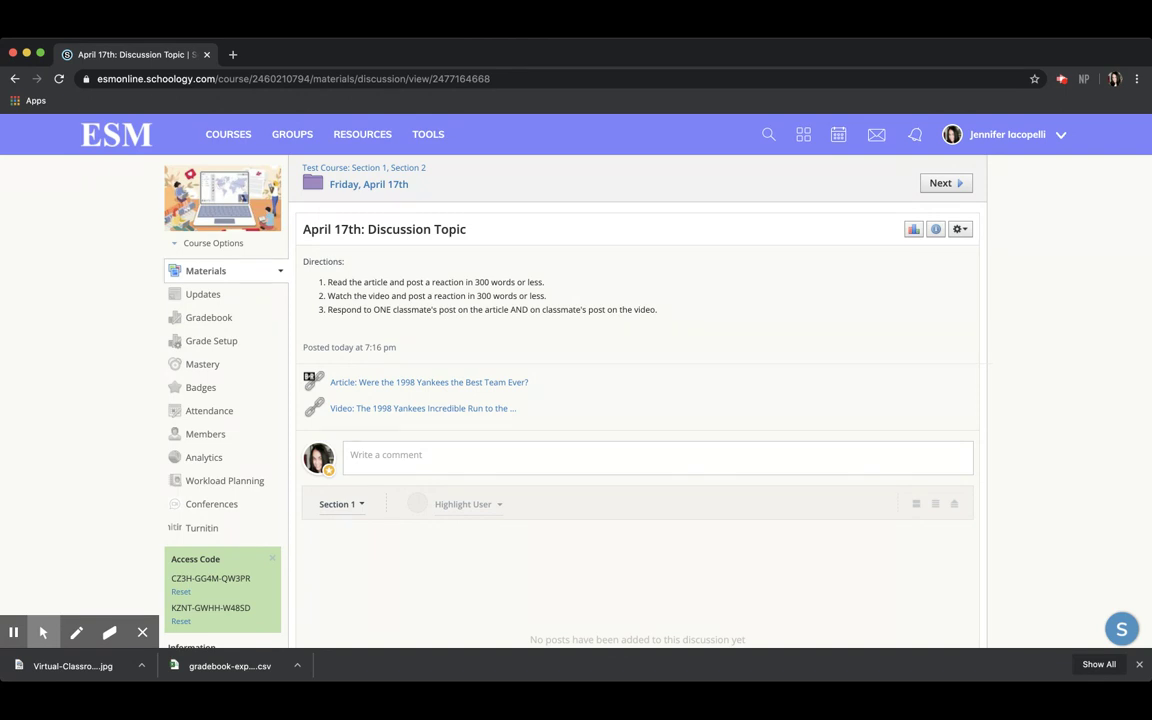
- Edit the discussion's third direction to read "AND one classmate's post on the video" and save the changes
{"action": "left_click", "coordinate": [960, 229]}
{"action": "left_click", "coordinate": [950, 249]}
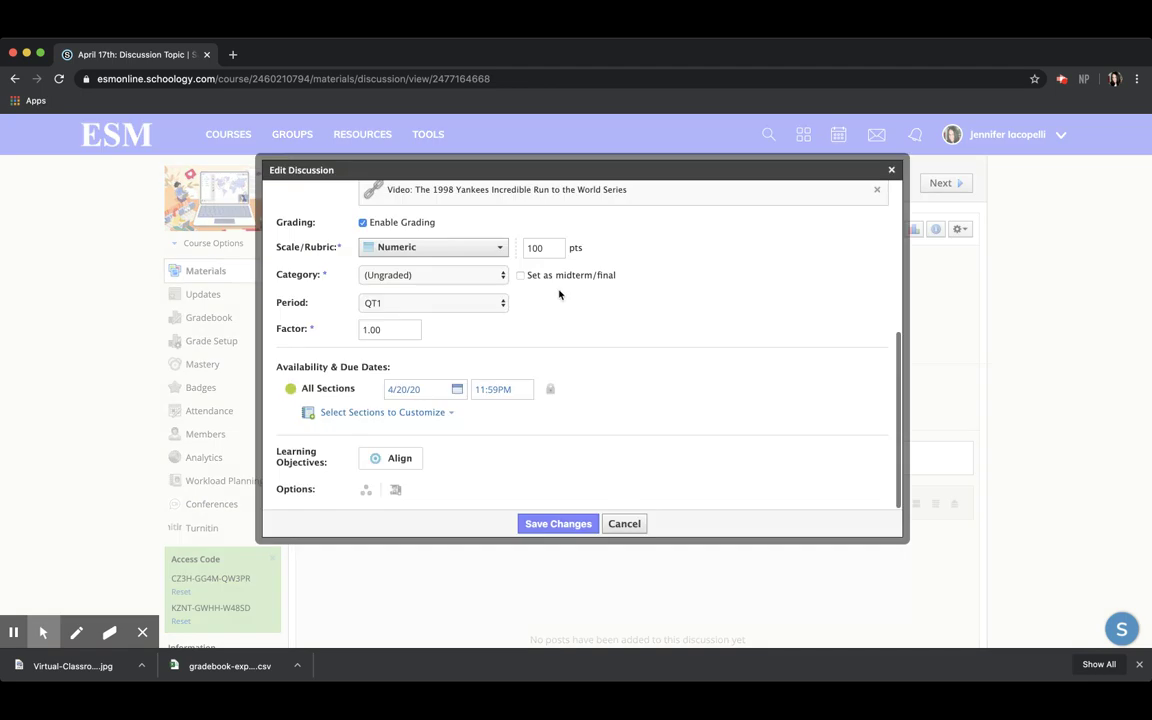
{"action": "scroll", "coordinate": [560, 290], "scroll_direction": "up", "scroll_amount": 5}
{"action": "left_click", "coordinate": [606, 235]}
{"action": "type", "text": "e"}
{"action": "left_click", "coordinate": [559, 523]}
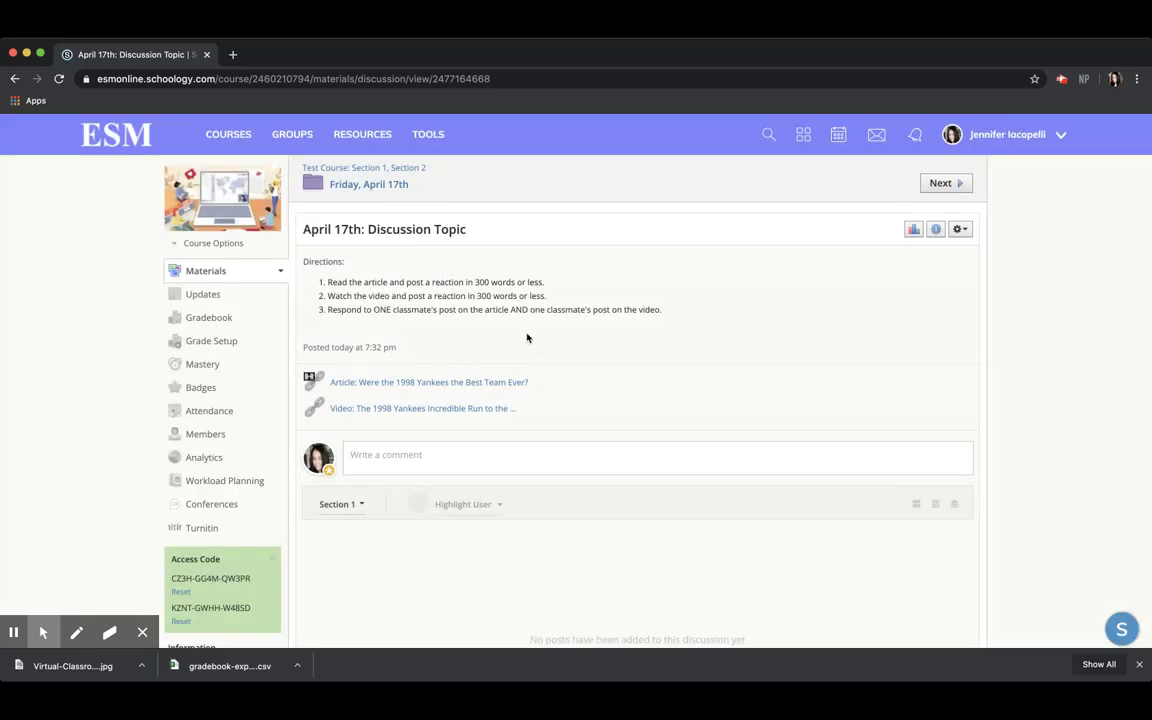
- View the discussion's linked Yankees article and video, and open the editor for writing a comment
{"action": "left_click", "coordinate": [424, 390]}
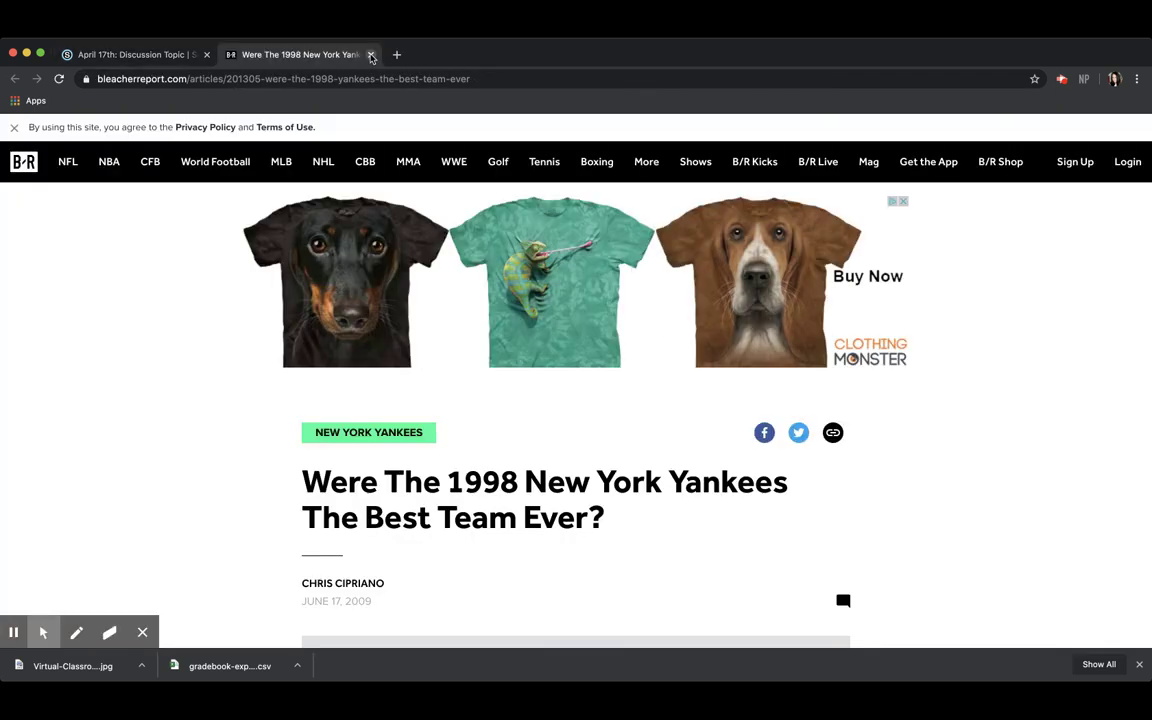
{"action": "left_click", "coordinate": [174, 58]}
{"action": "left_click", "coordinate": [384, 410]}
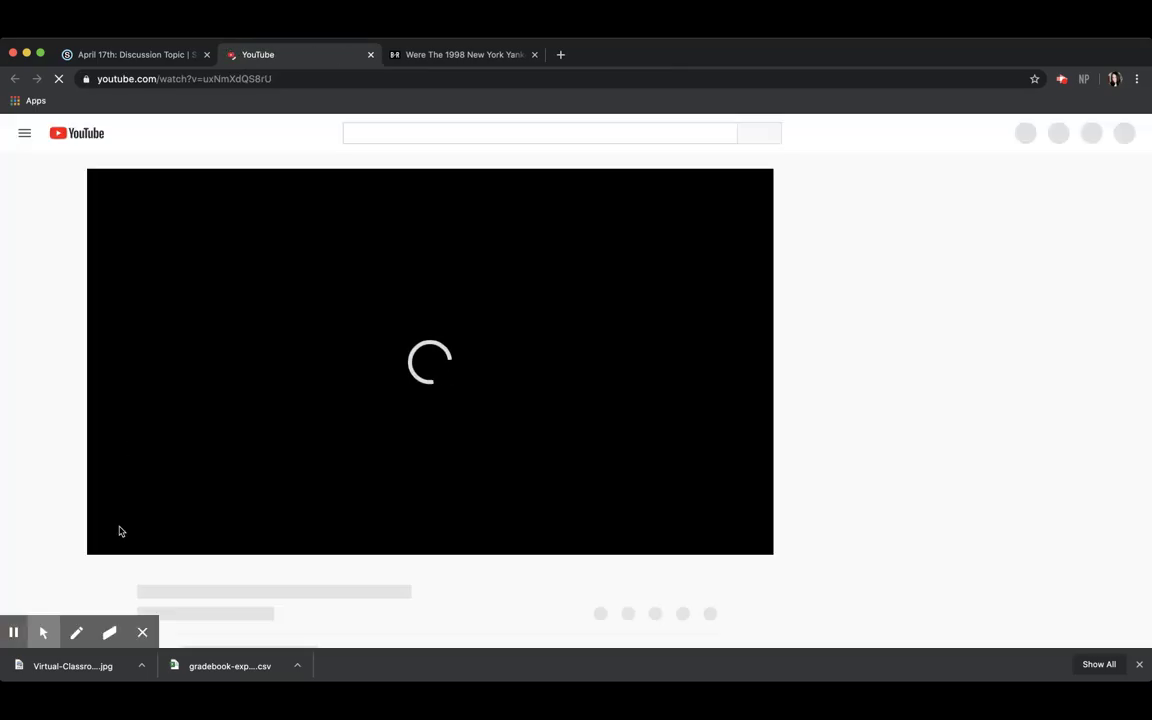
{"action": "left_click", "coordinate": [158, 64]}
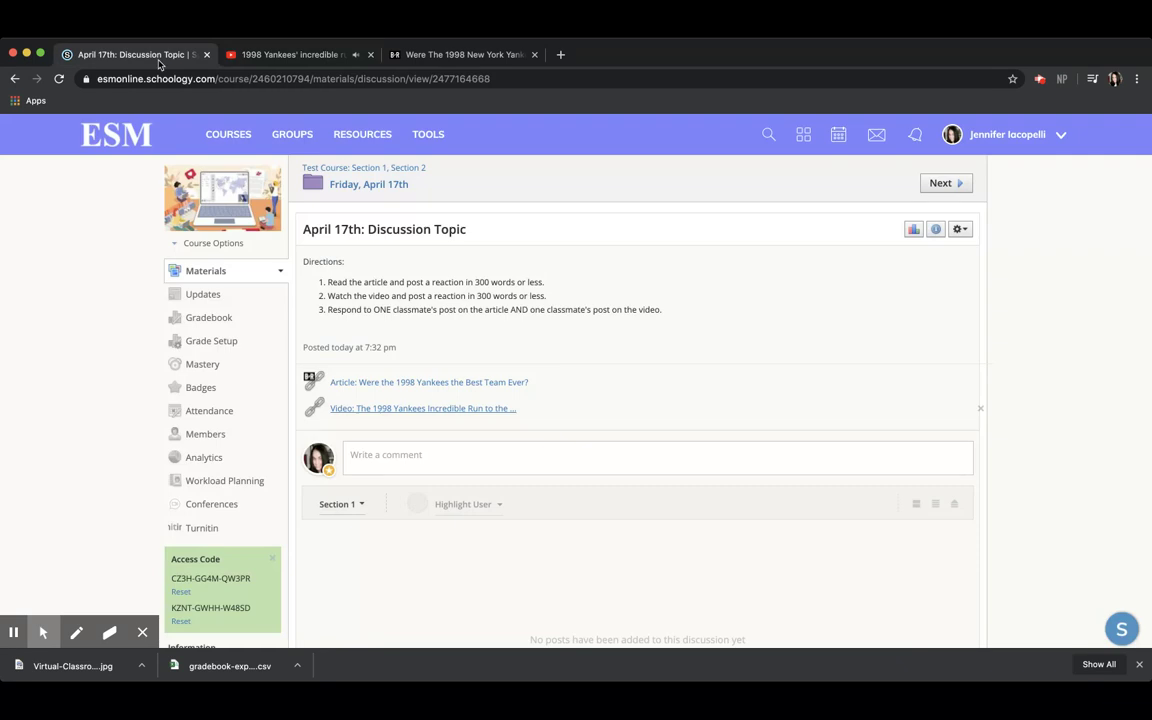
{"action": "left_click", "coordinate": [478, 462]}
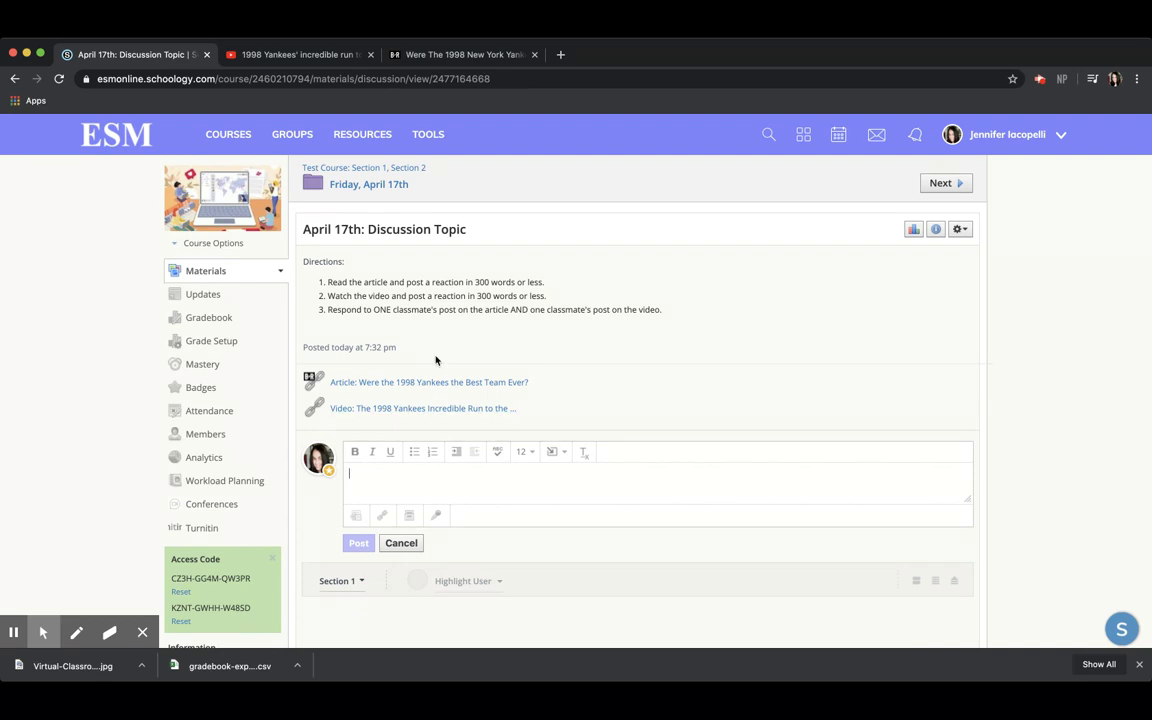
{"action": "scroll", "coordinate": [370, 161], "scroll_direction": "down", "scroll_amount": 1}
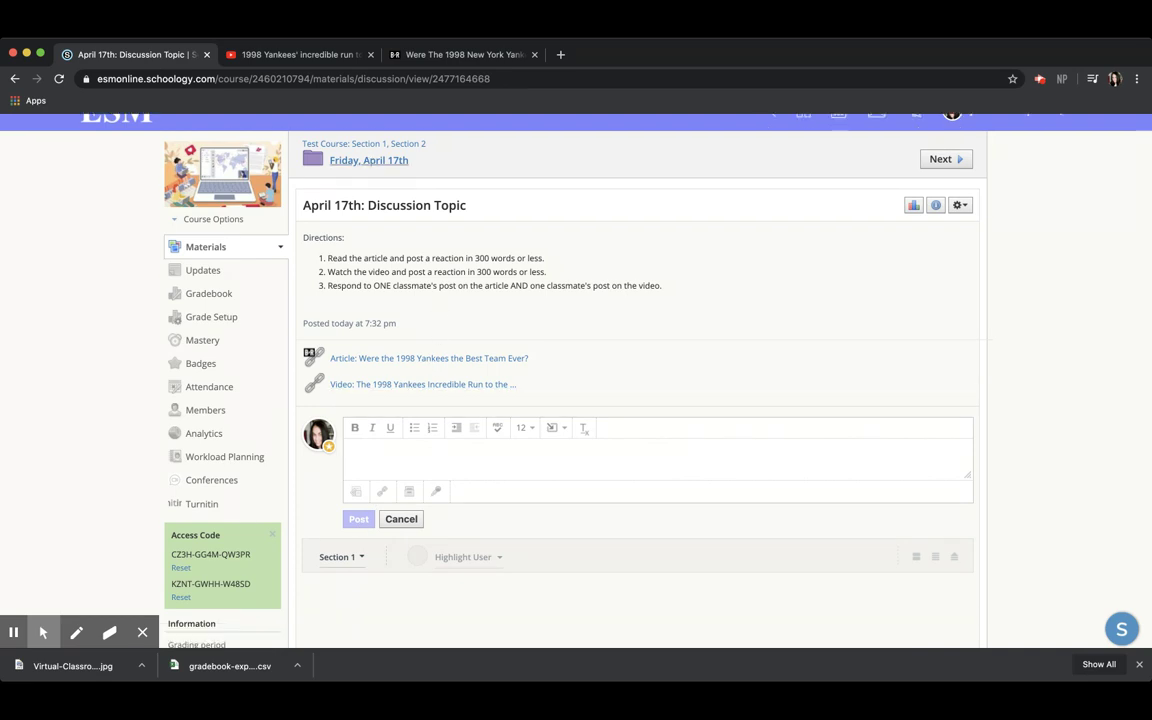
- Review the April 17th presentation assignment, and return to the Friday, April 17th folder to look over the material types that can be added
{"action": "mouse_move", "coordinate": [940, 161]}
{"action": "left_click", "coordinate": [954, 159]}
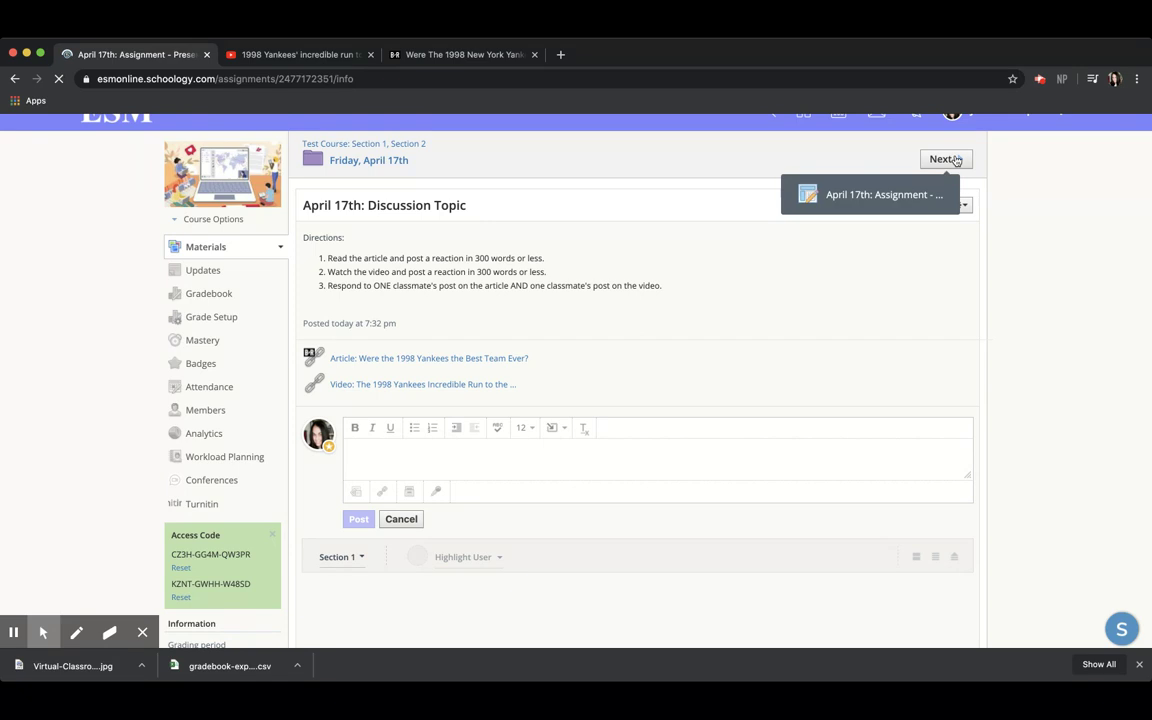
{"action": "scroll", "coordinate": [530, 355], "scroll_direction": "down", "scroll_amount": 1}
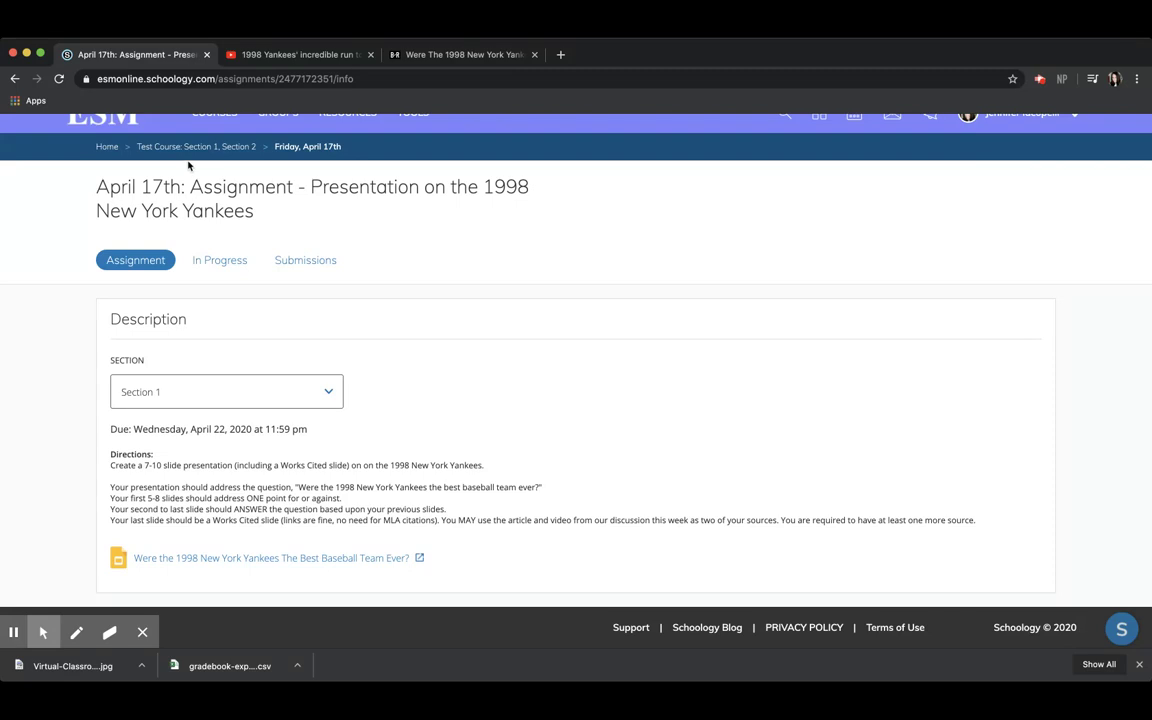
{"action": "left_click", "coordinate": [307, 146]}
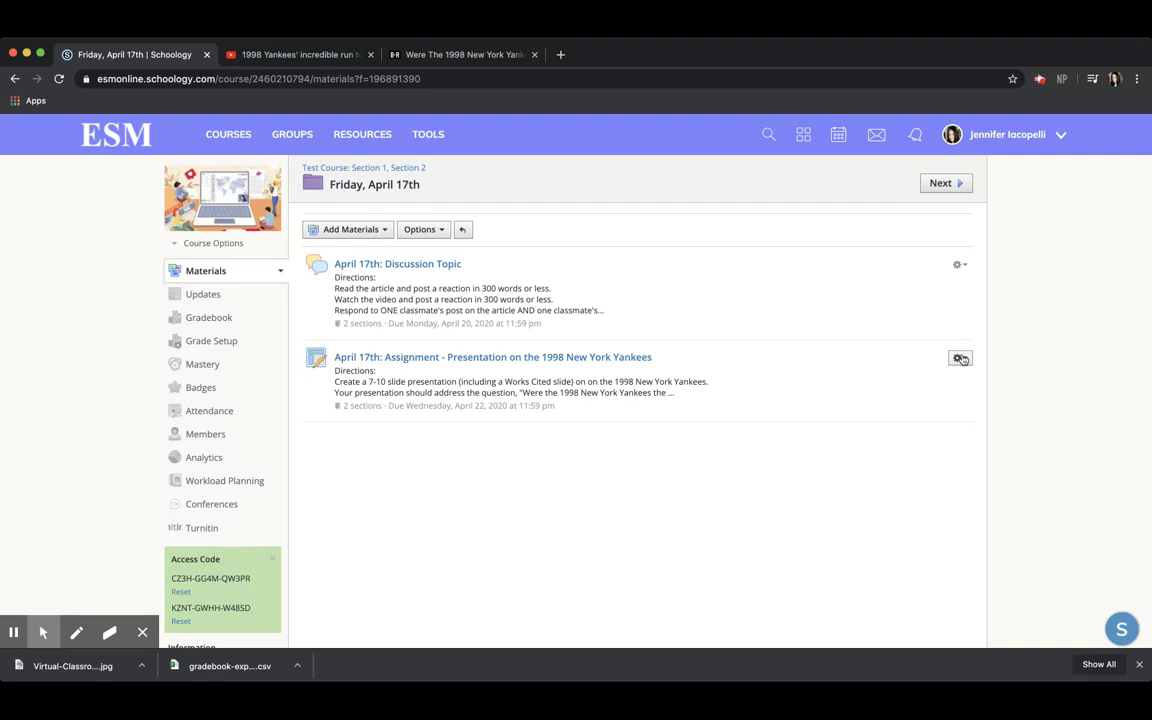
{"action": "left_click", "coordinate": [373, 231]}
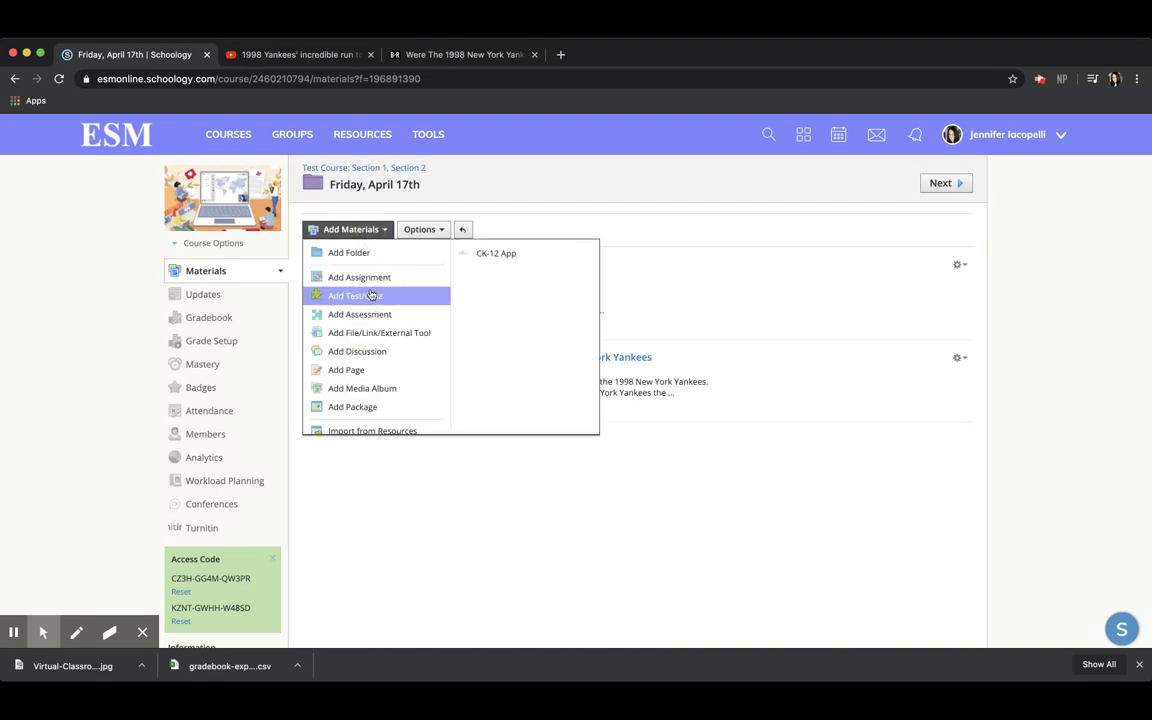
{"action": "left_click", "coordinate": [602, 519]}
- Edit the April 17th assignment's description, removing the blank line and making the "Your presentation should address the question" line a bullet
{"action": "left_click", "coordinate": [957, 358]}
{"action": "left_click", "coordinate": [950, 372]}
{"action": "left_click", "coordinate": [957, 358]}
{"action": "left_click", "coordinate": [945, 374]}
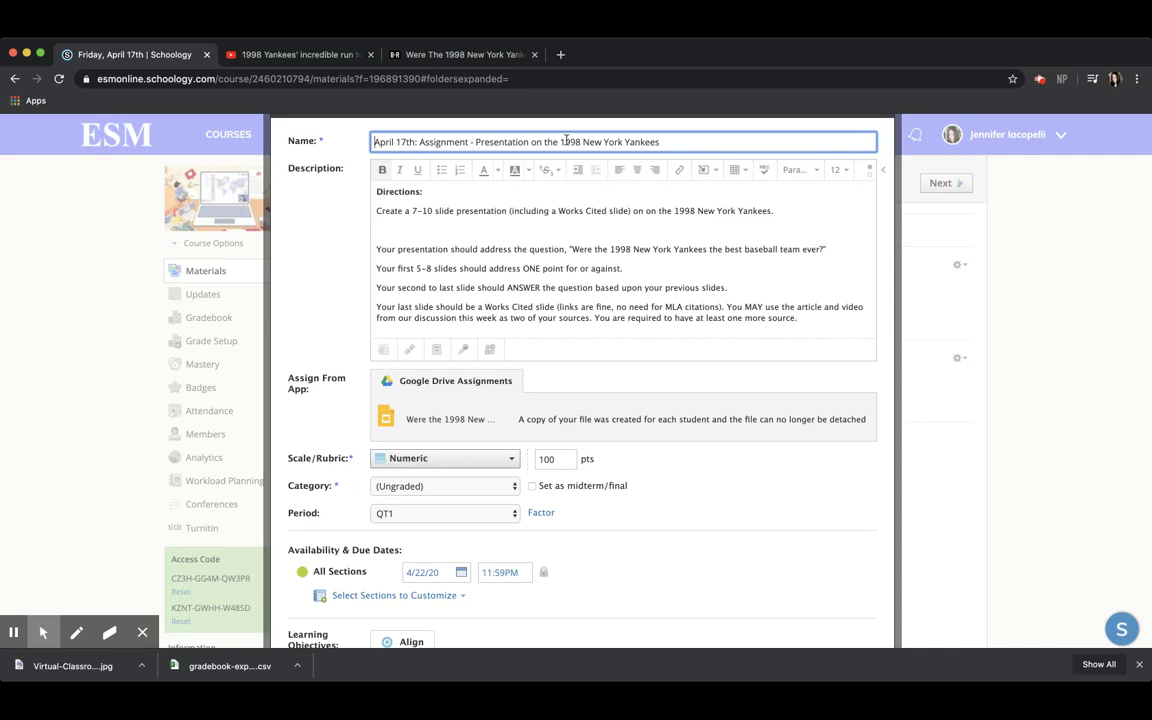
{"action": "left_click", "coordinate": [544, 233]}
{"action": "key", "text": "Delete"}
{"action": "left_click", "coordinate": [441, 169]}
- Make bullets of the description's remaining lines about the first 5-8 slides, the second to last slide and the last slide
{"action": "left_click", "coordinate": [379, 262]}
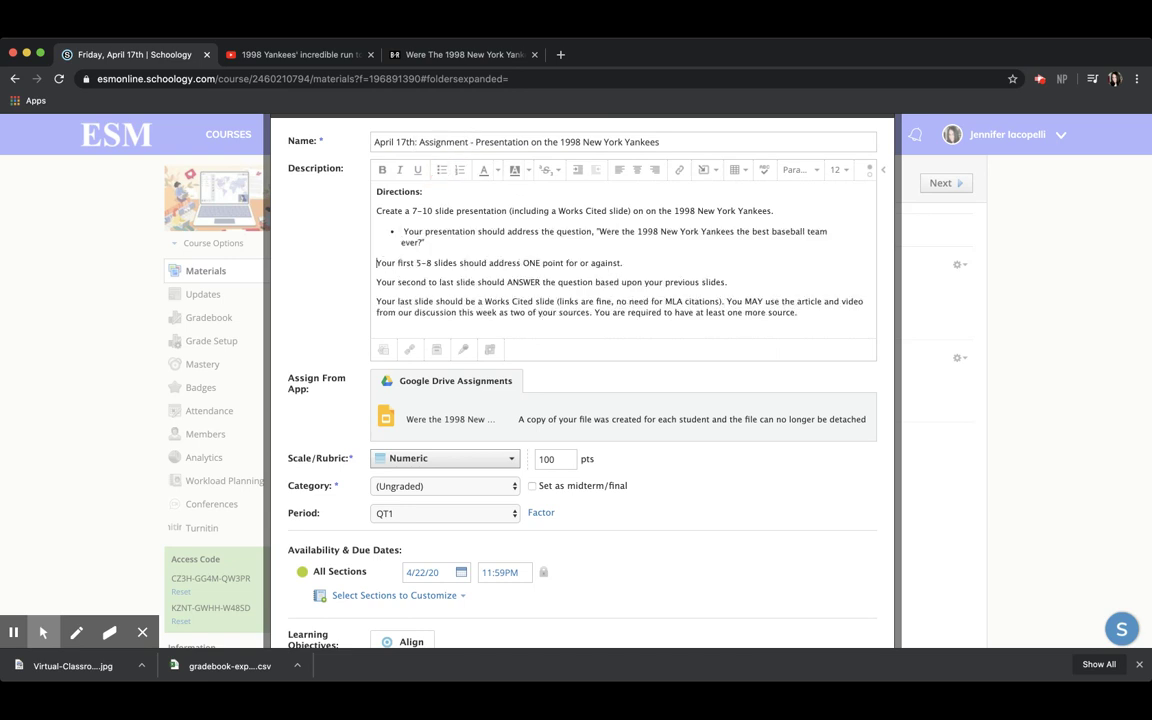
{"action": "left_click", "coordinate": [441, 169]}
{"action": "left_click", "coordinate": [374, 278]}
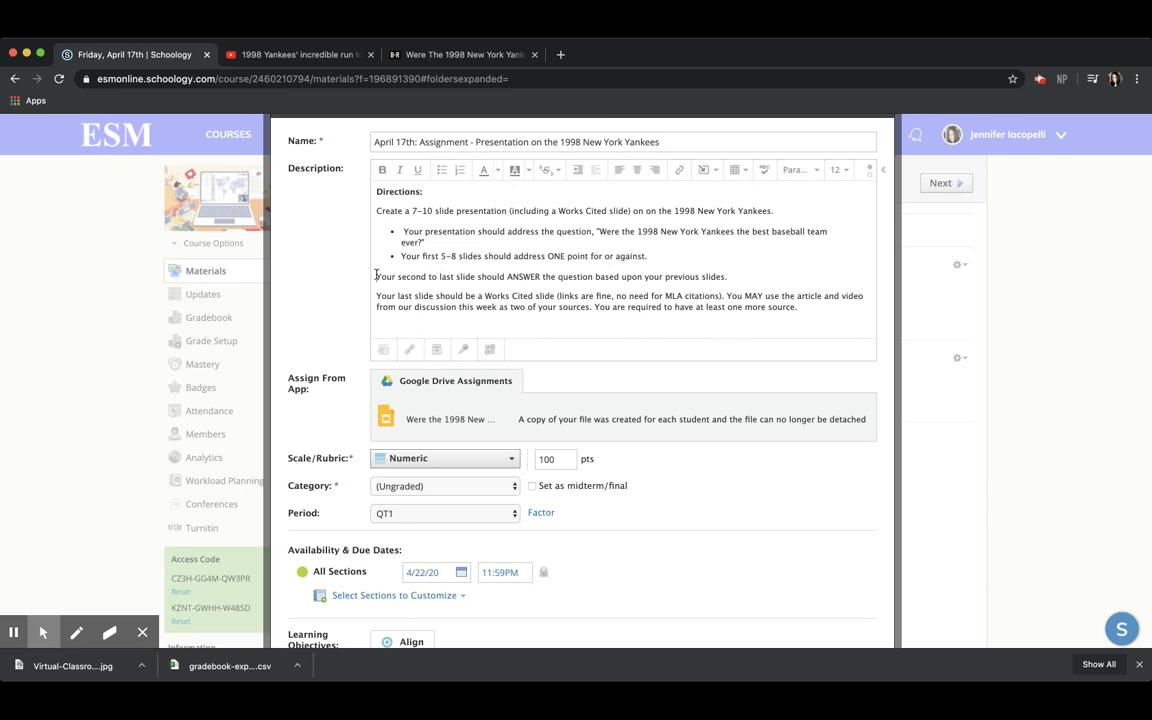
{"action": "left_click", "coordinate": [441, 169]}
{"action": "left_click", "coordinate": [376, 290]}
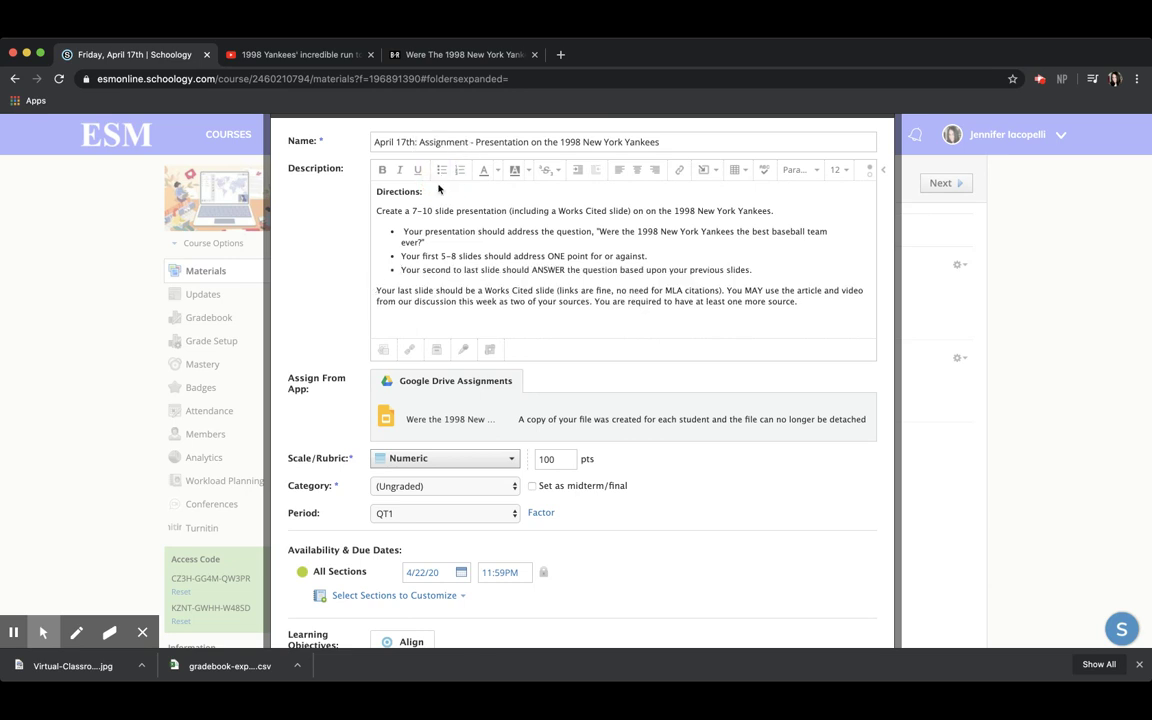
{"action": "left_click", "coordinate": [441, 169]}
- Review the assignment's Google Drive attachment, grading category and options, and save the changes
{"action": "left_click_drag", "start_coordinate": [516, 384], "coordinate": [391, 382]}
{"action": "left_click", "coordinate": [411, 386]}
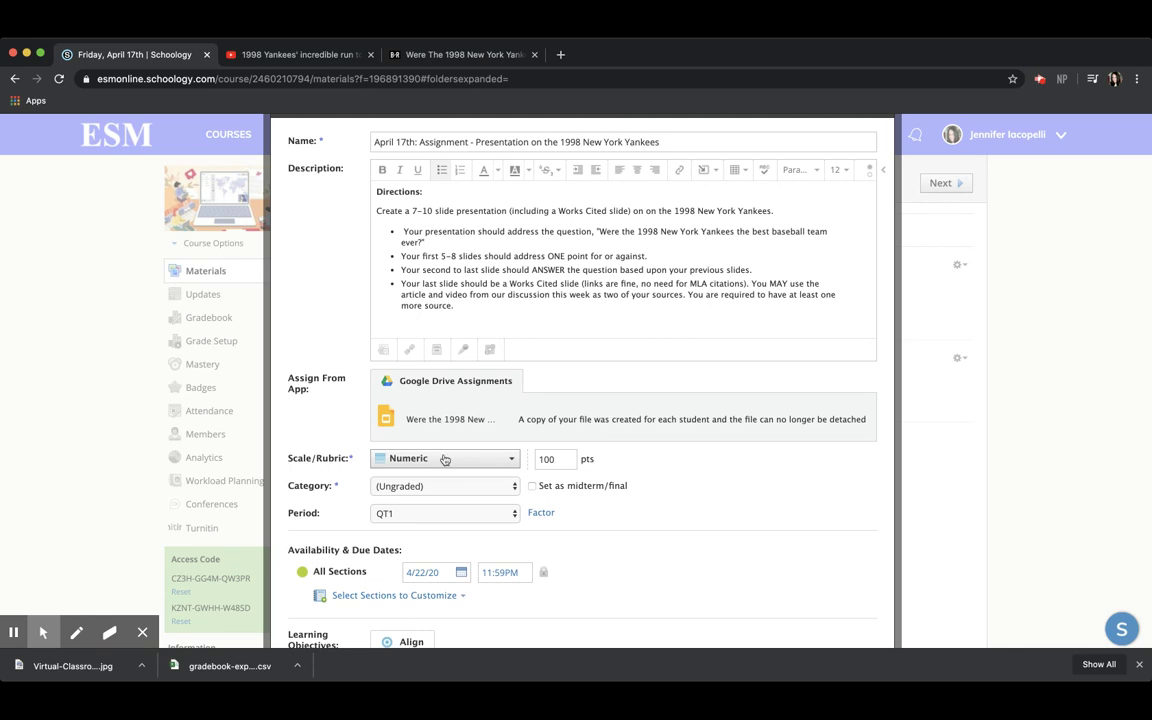
{"action": "scroll", "coordinate": [580, 400], "scroll_direction": "down", "scroll_amount": 1}
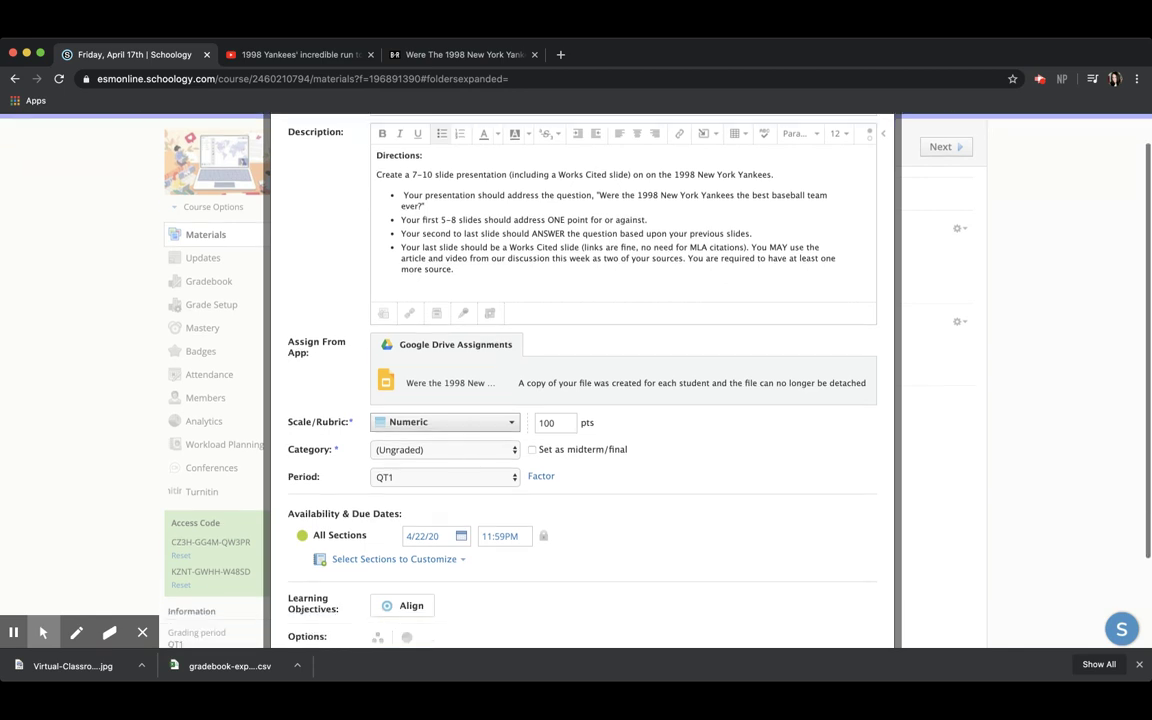
{"action": "left_click", "coordinate": [447, 450]}
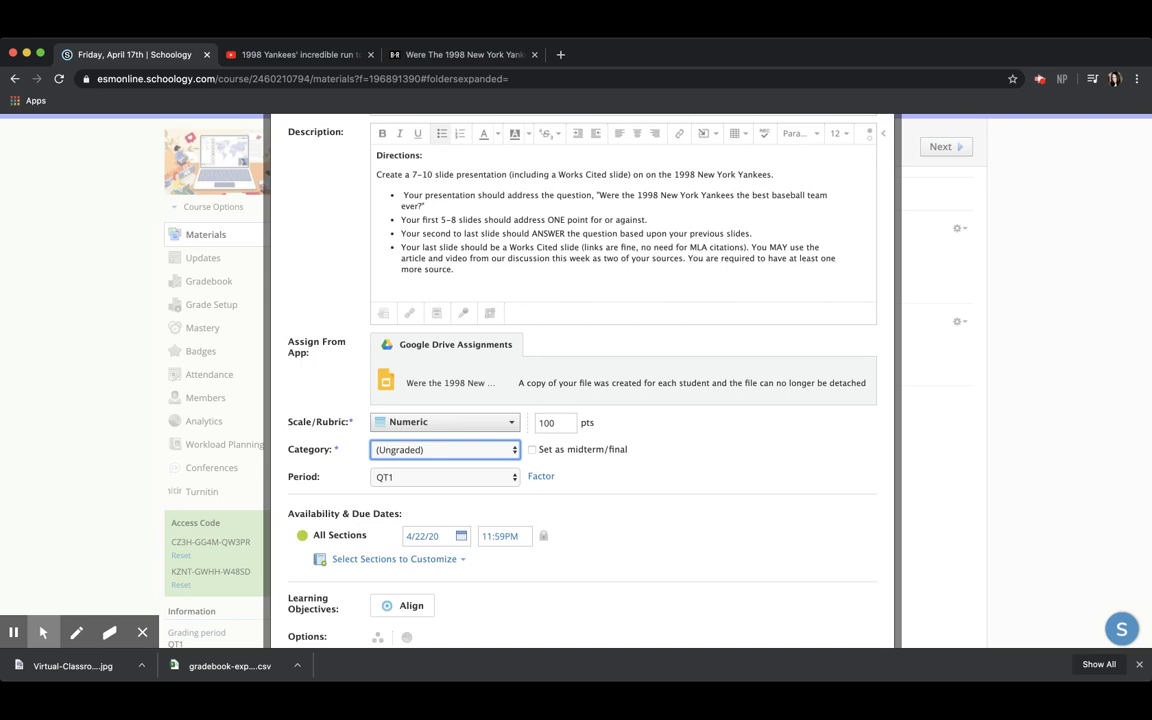
{"action": "scroll", "coordinate": [580, 380], "scroll_direction": "down", "scroll_amount": 2}
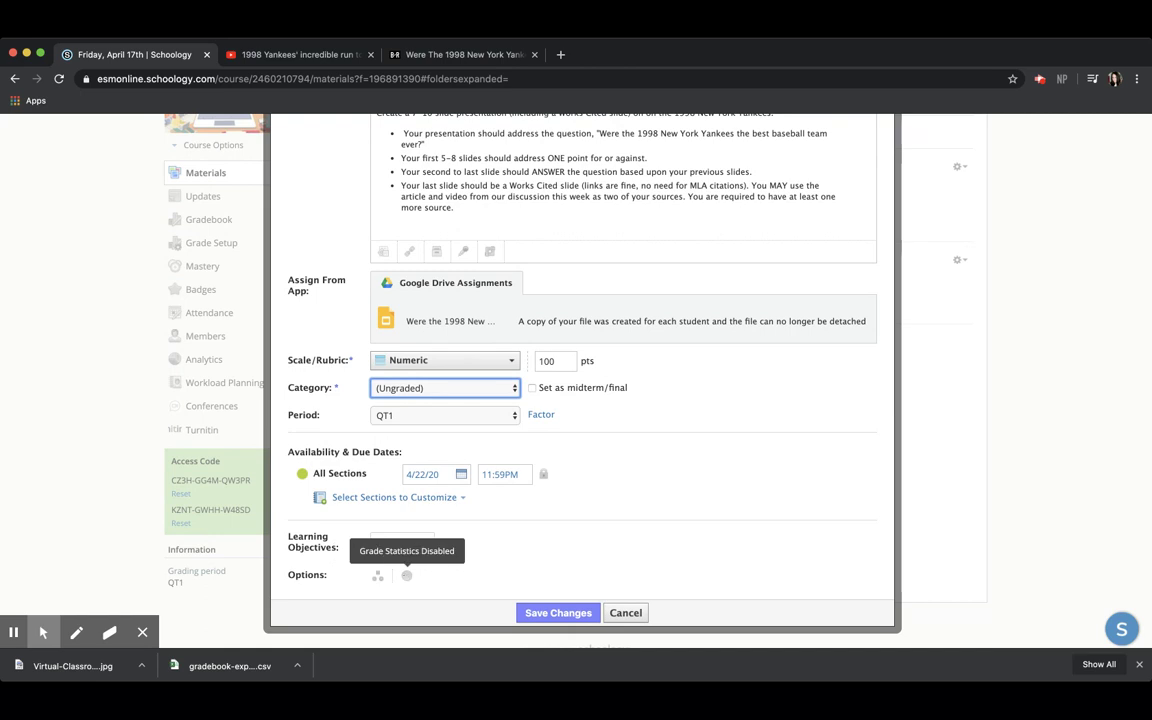
{"action": "left_click", "coordinate": [562, 612]}
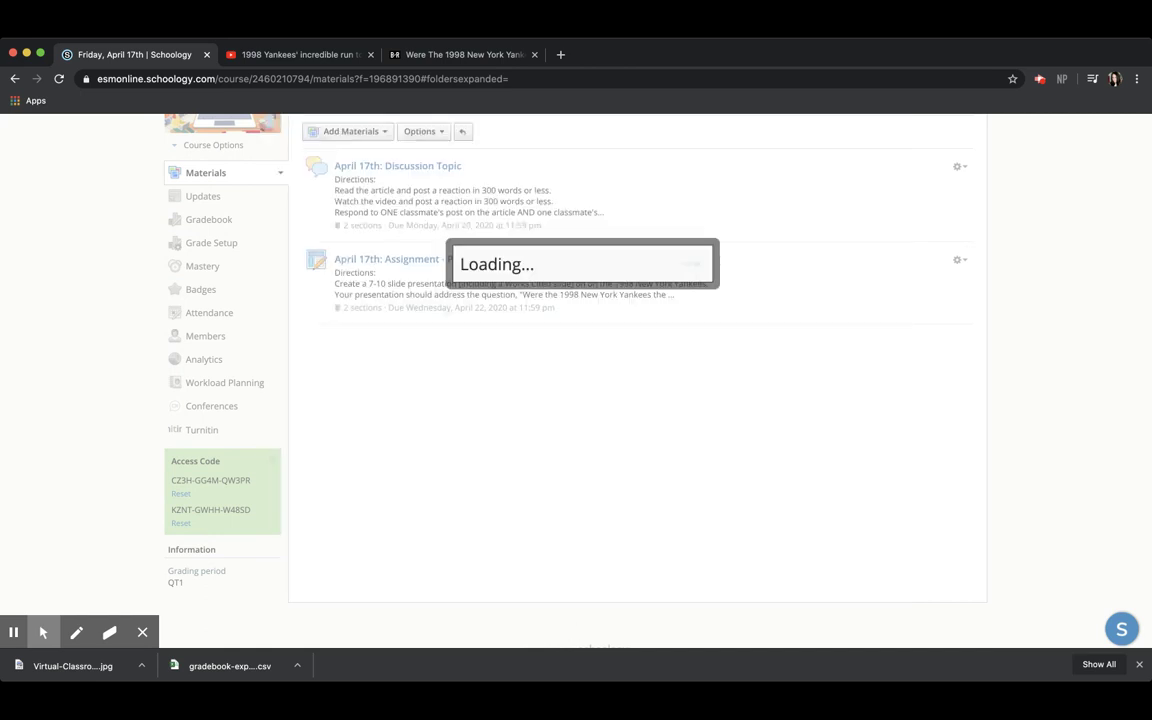
- Return to the course's main materials page and move the Friday, April 17th folder into PREVIOUS ASSIGNMENTS
{"action": "scroll", "coordinate": [508, 393], "scroll_direction": "up", "scroll_amount": 3}
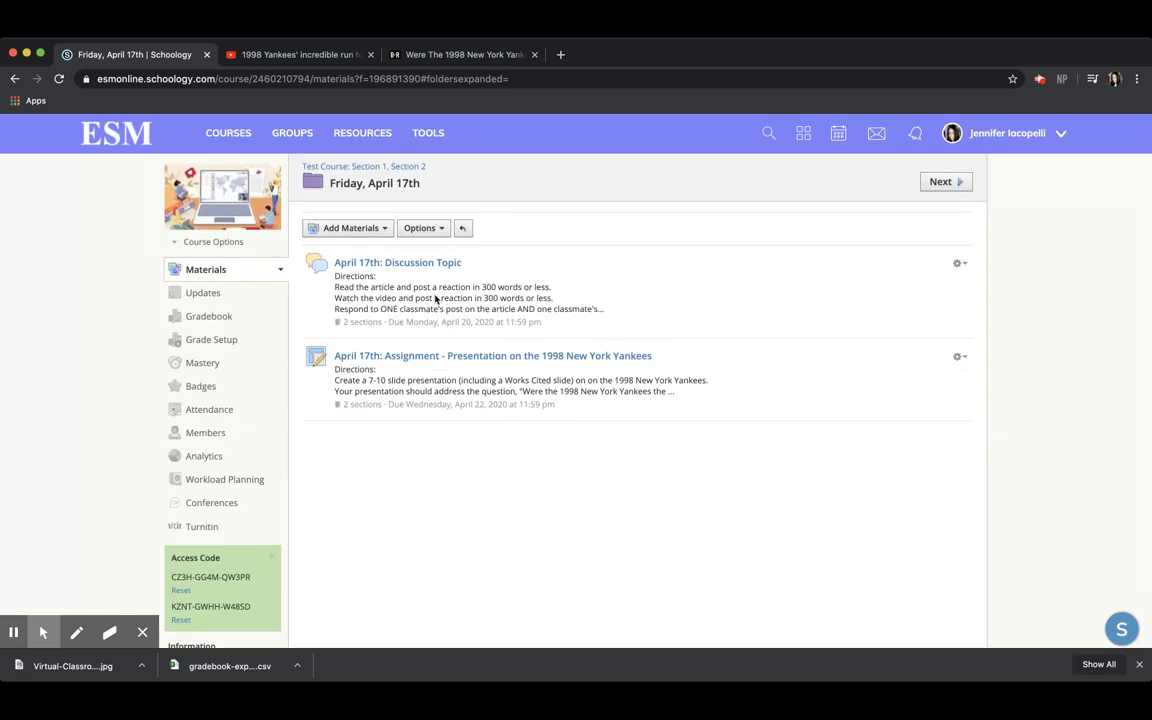
{"action": "left_click", "coordinate": [334, 169]}
{"action": "scroll", "coordinate": [320, 424], "scroll_direction": "down", "scroll_amount": 2}
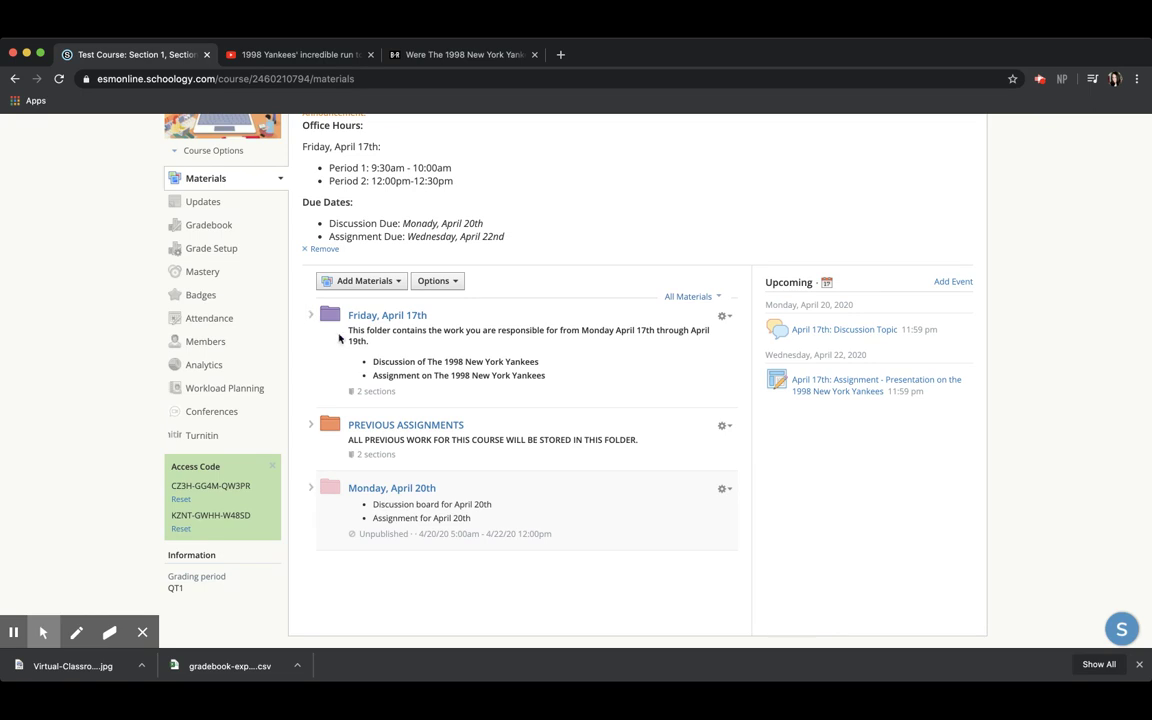
{"action": "left_click", "coordinate": [725, 315]}
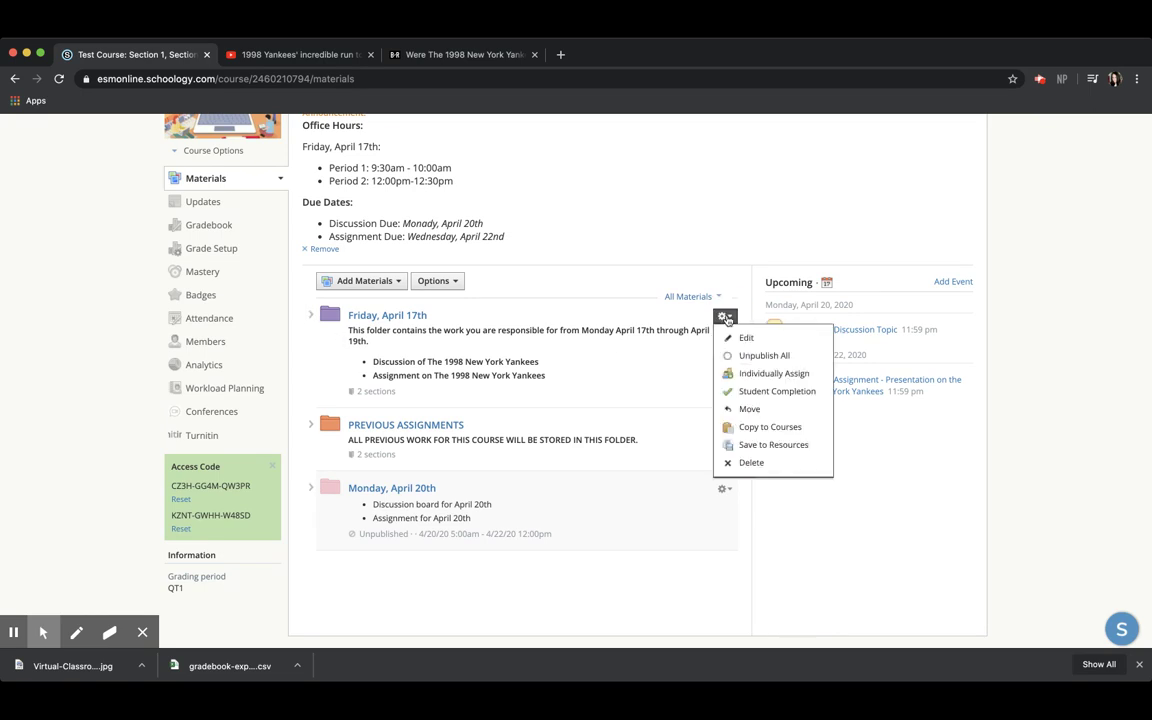
{"action": "left_click", "coordinate": [740, 409]}
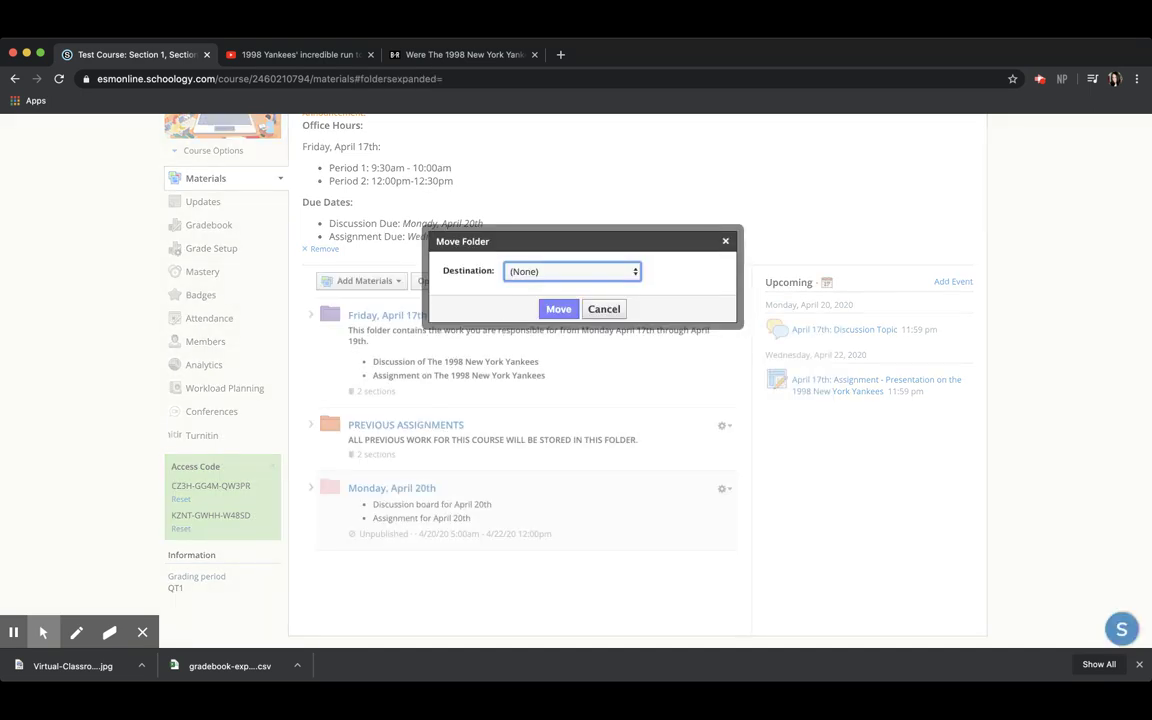
{"action": "key", "text": "Down"}
{"action": "left_click", "coordinate": [559, 309]}
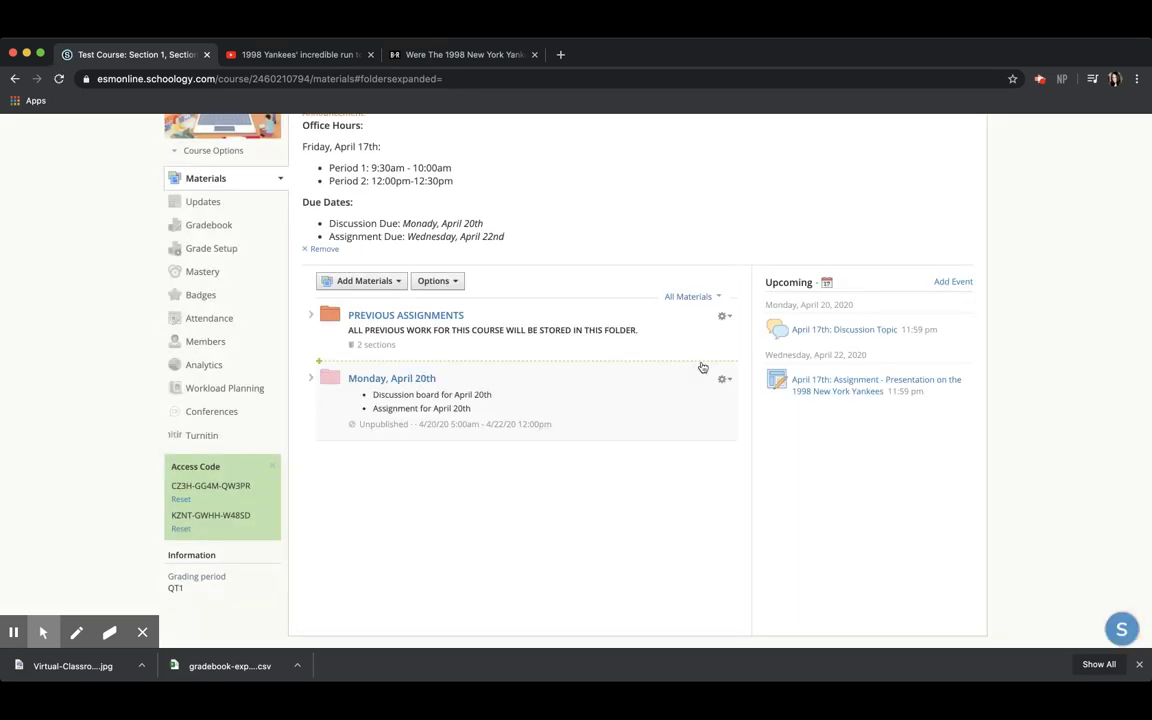
- Publish the Monday, April 20th folder to all sections and place it above the PREVIOUS ASSIGNMENTS folder
{"action": "left_click", "coordinate": [724, 380]}
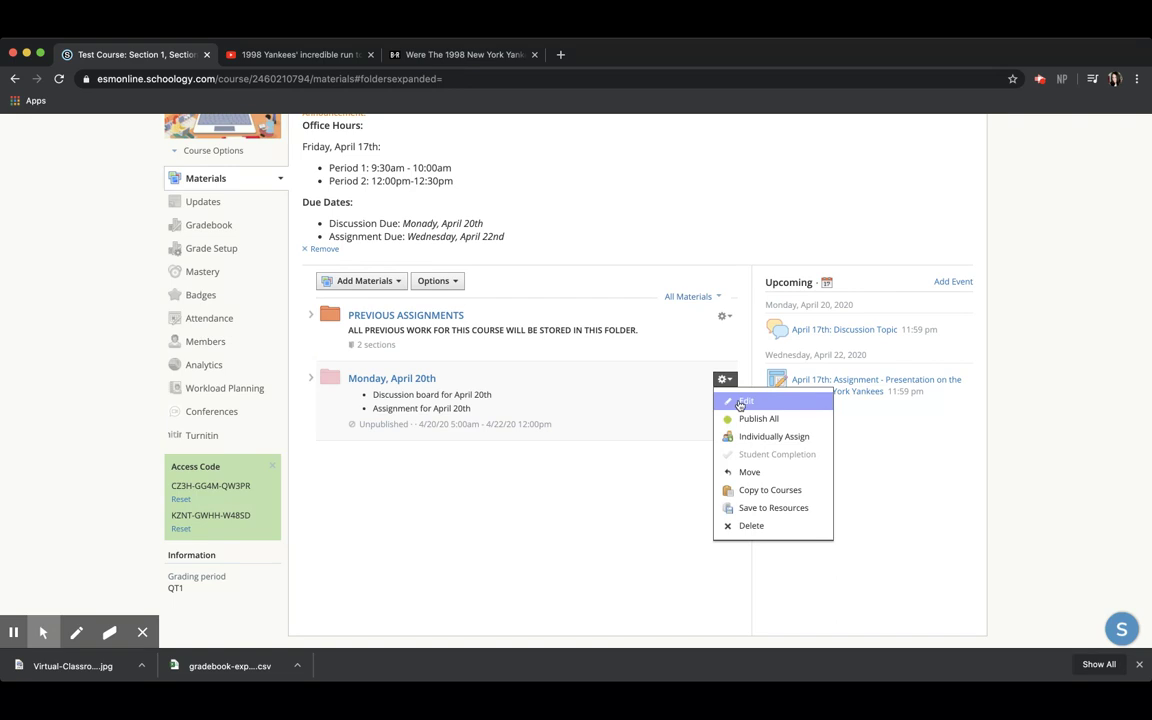
{"action": "left_click", "coordinate": [740, 417]}
{"action": "left_click", "coordinate": [553, 309]}
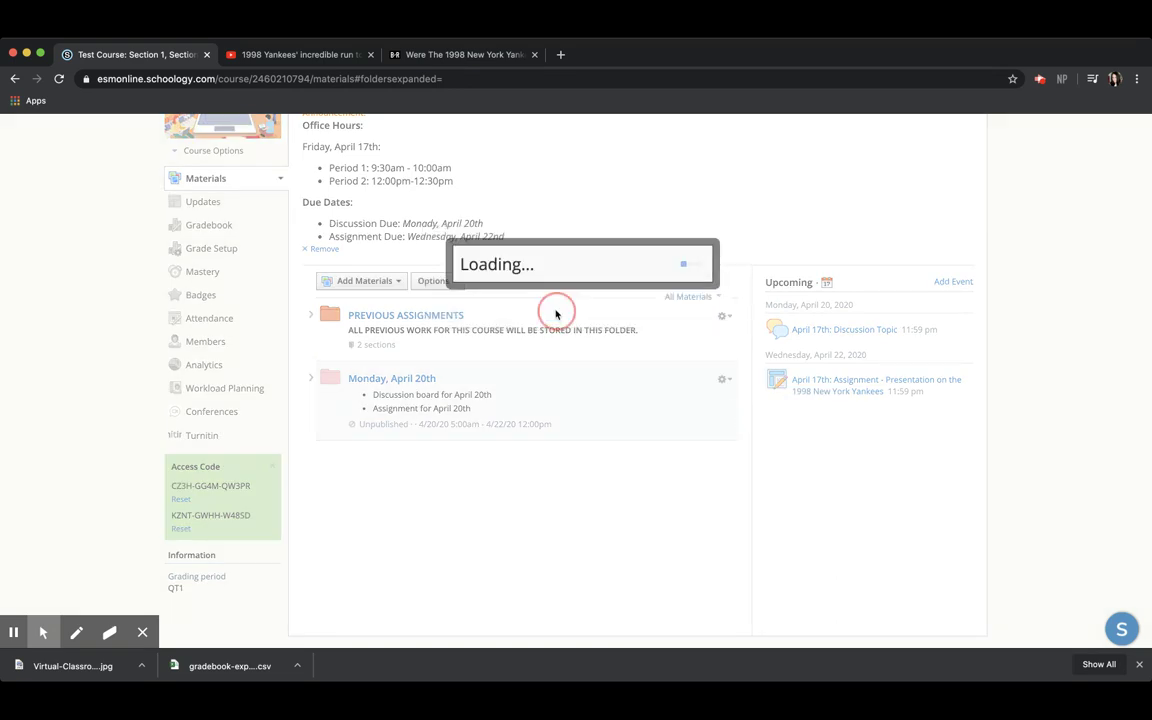
{"action": "left_click_drag", "start_coordinate": [319, 385], "coordinate": [330, 310]}
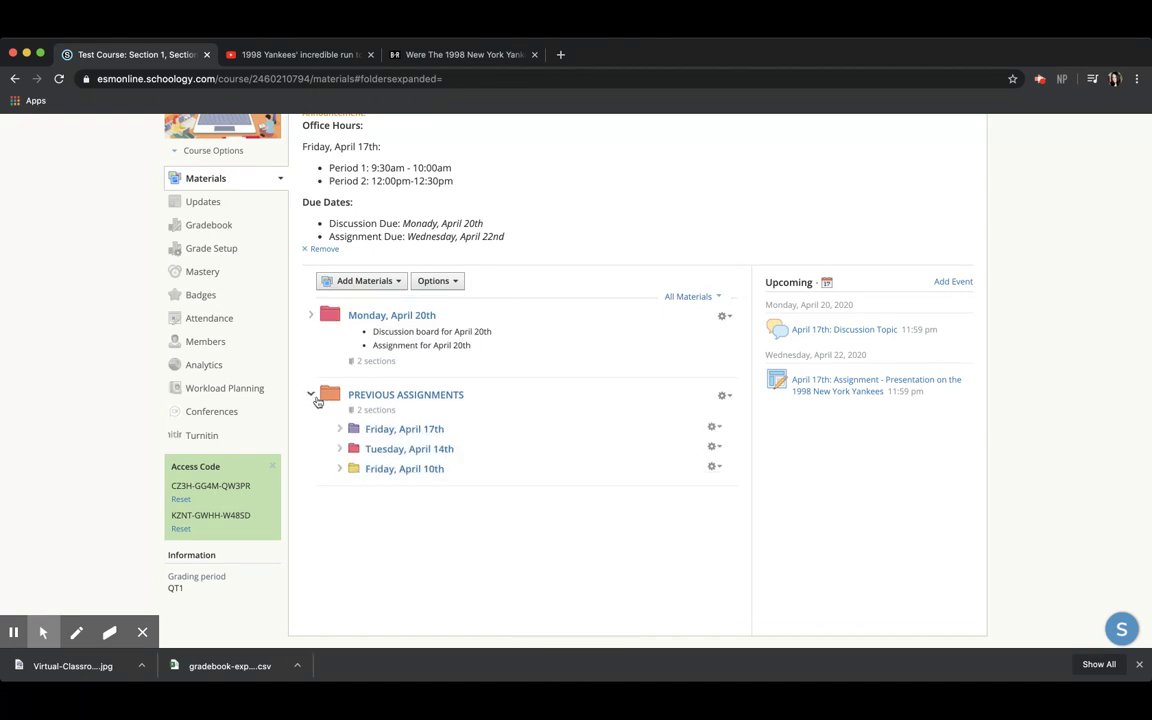
- Check the contents of the Monday, April 20th and PREVIOUS ASSIGNMENTS folders, collapse both, and review the course announcement
{"action": "left_click", "coordinate": [310, 316]}
{"action": "left_click", "coordinate": [310, 316]}
{"action": "left_click", "coordinate": [310, 381]}
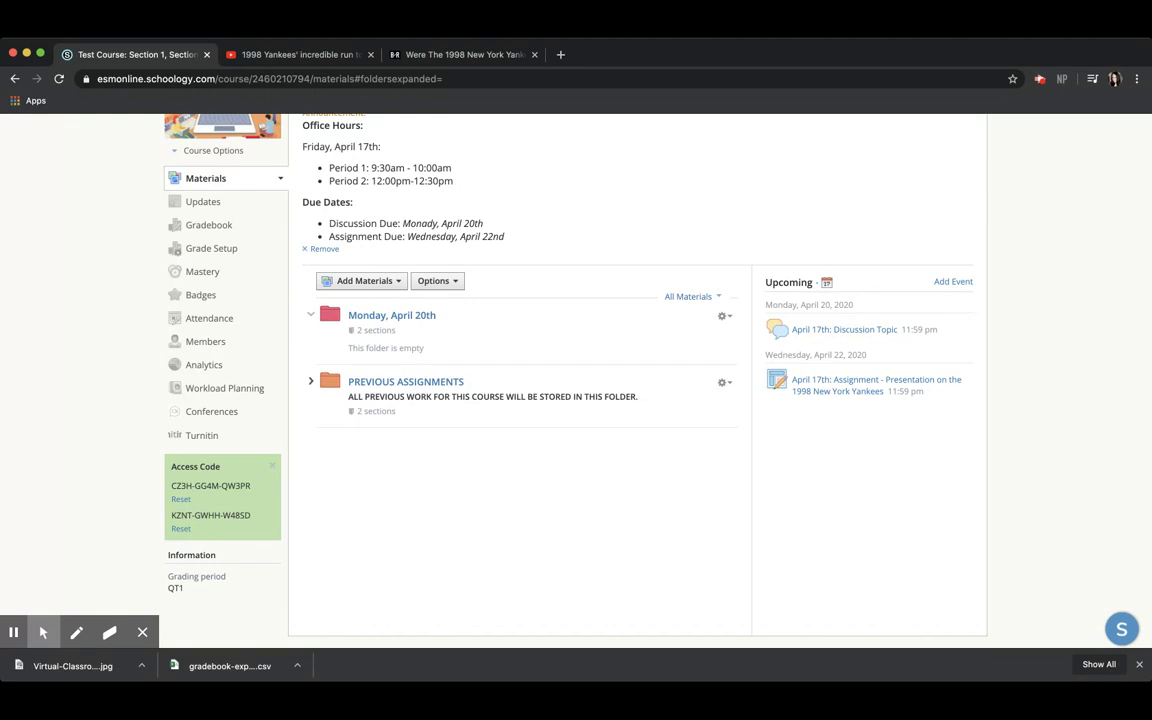
{"action": "left_click", "coordinate": [310, 316]}
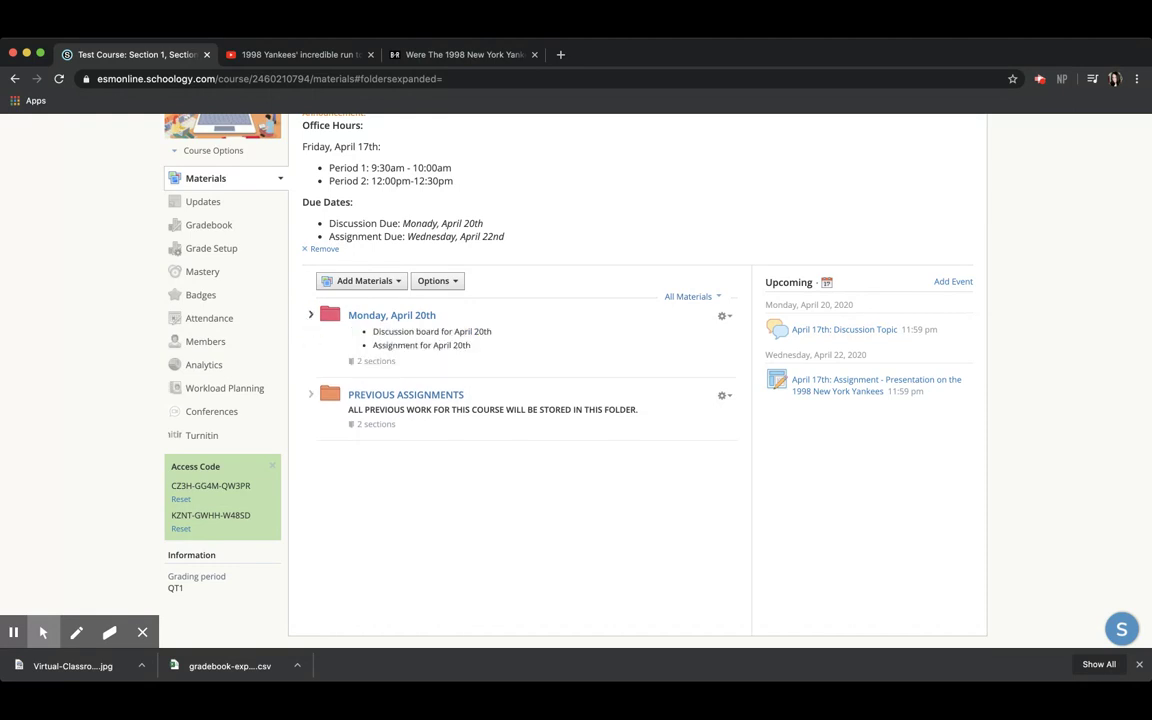
{"action": "scroll", "coordinate": [303, 378], "scroll_direction": "up", "scroll_amount": 1}
{"action": "scroll", "coordinate": [303, 378], "scroll_direction": "up", "scroll_amount": 1}
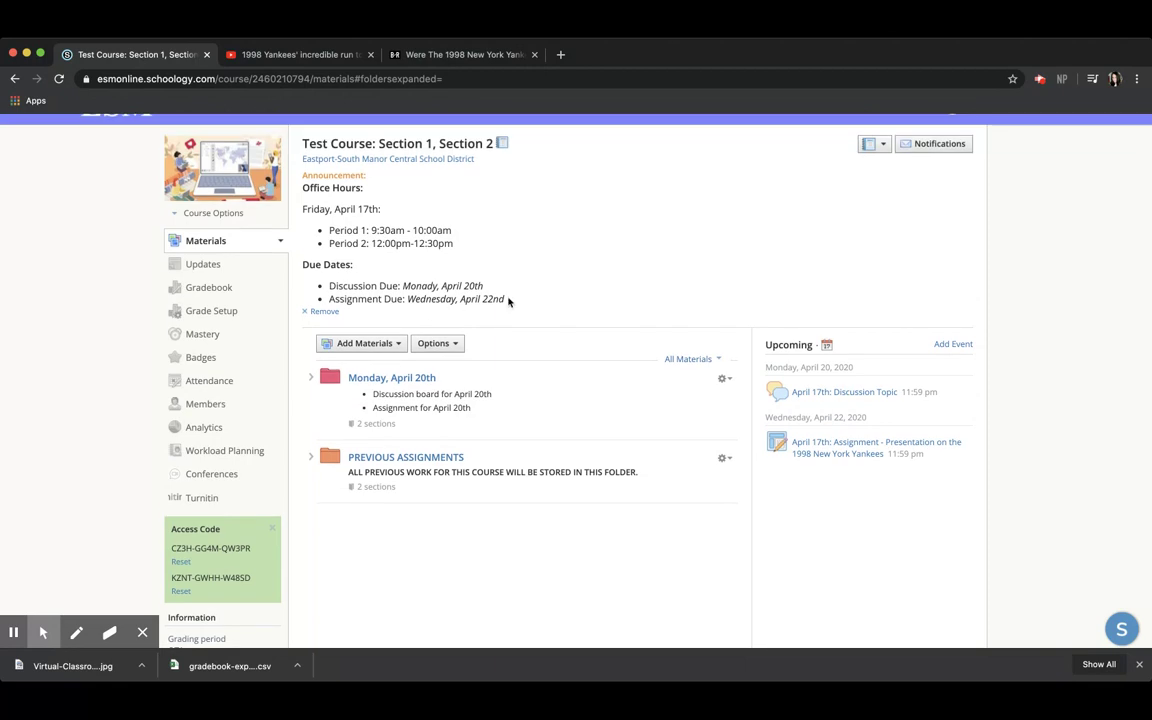